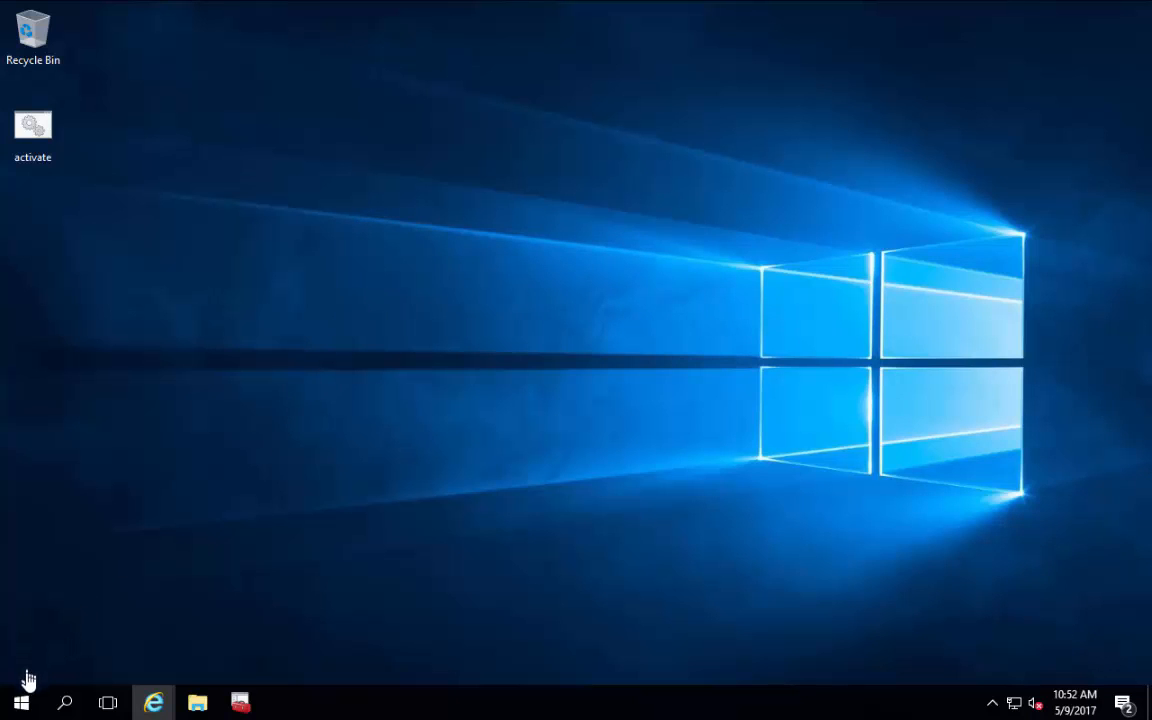
# Step: Open the Mail (32-bit) settings from Control Panel
pyautogui.click(24, 705)
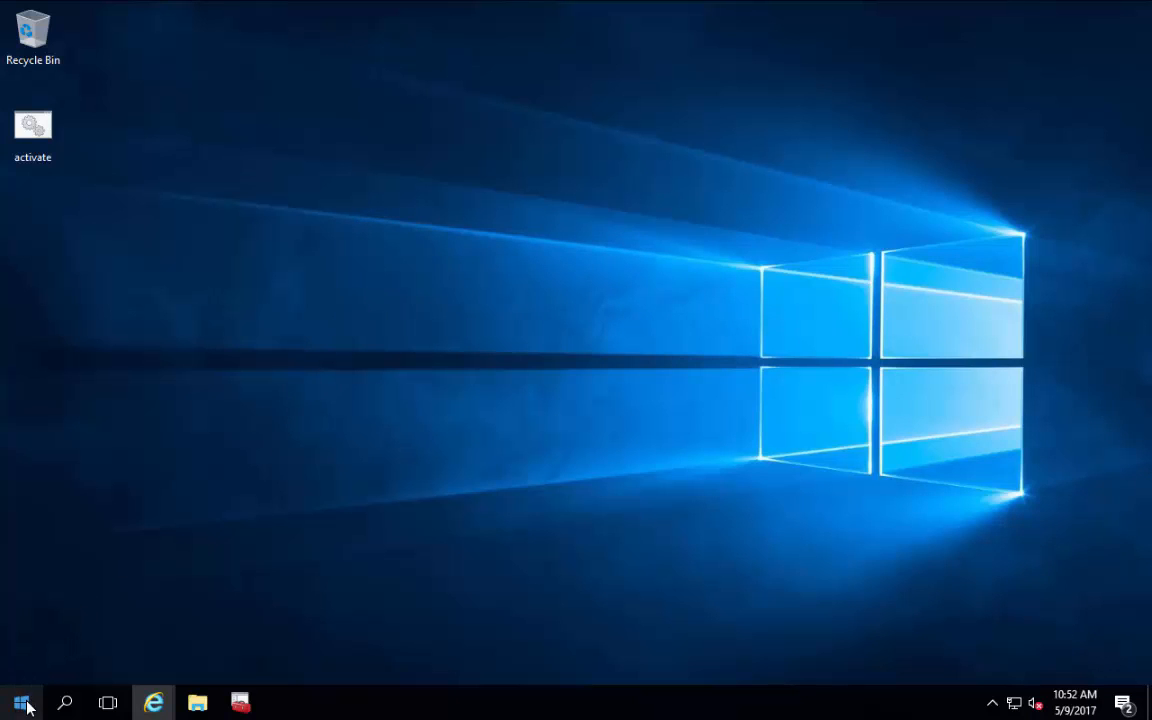
pyautogui.click(482, 309)
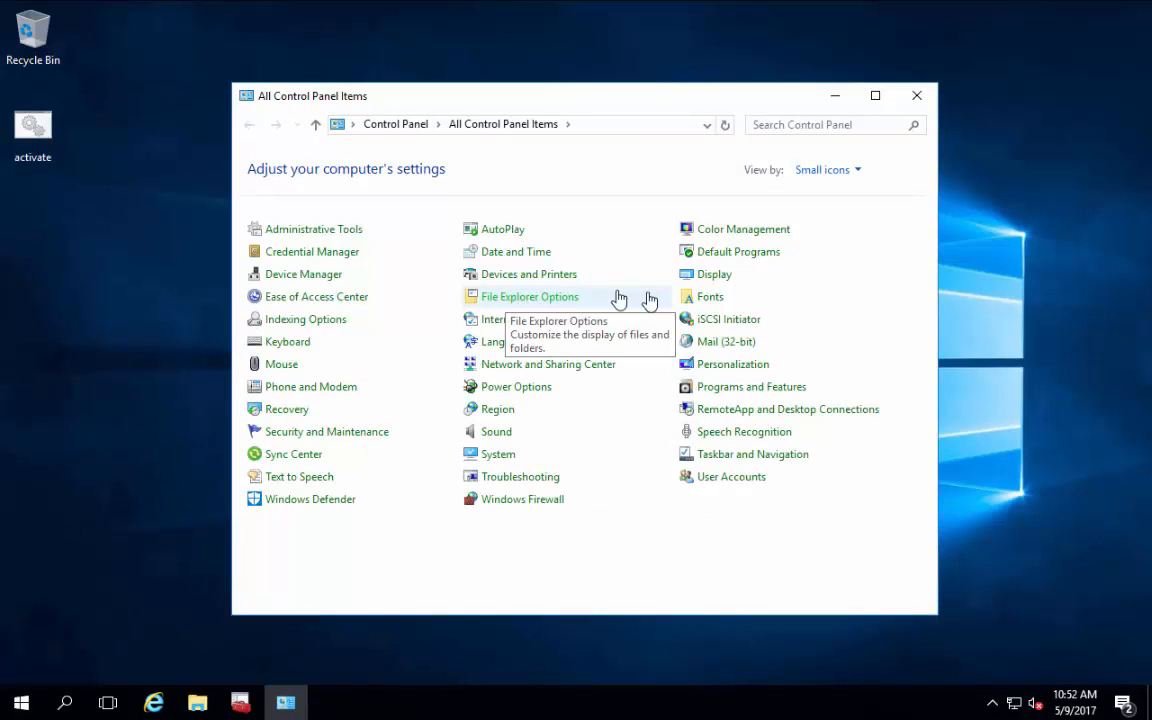
pyautogui.click(720, 342)
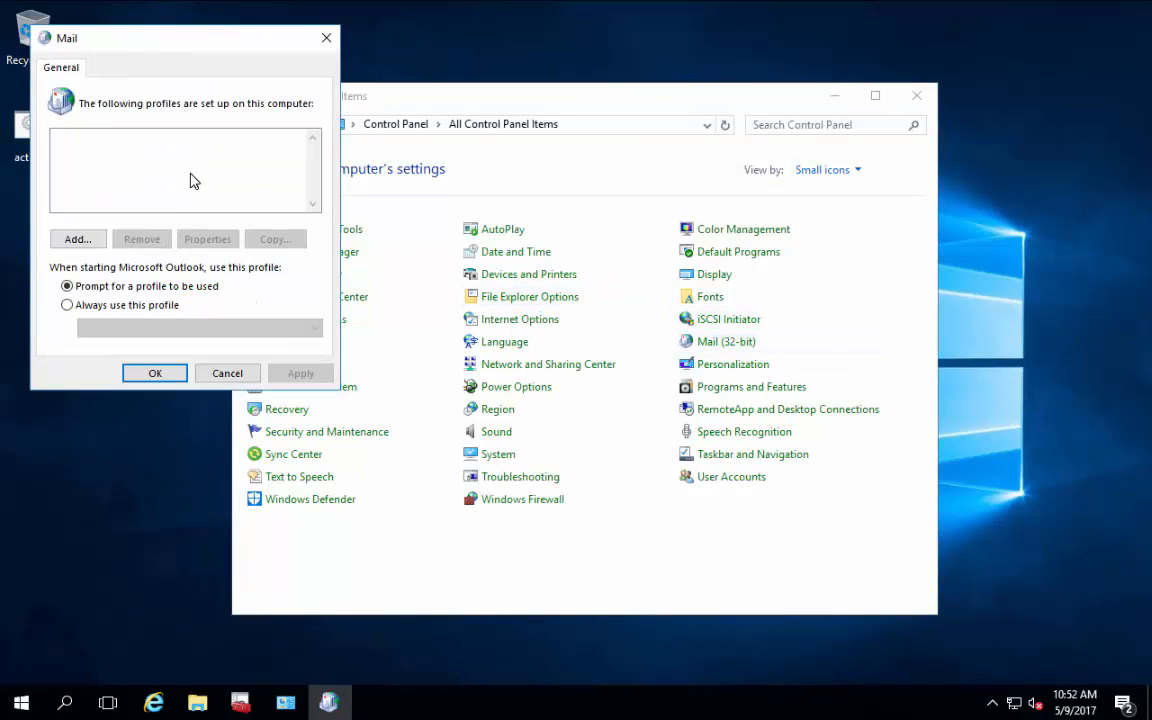
# Step: Add a new mail profile named MMEX_PFSA
pyautogui.click(93, 244)
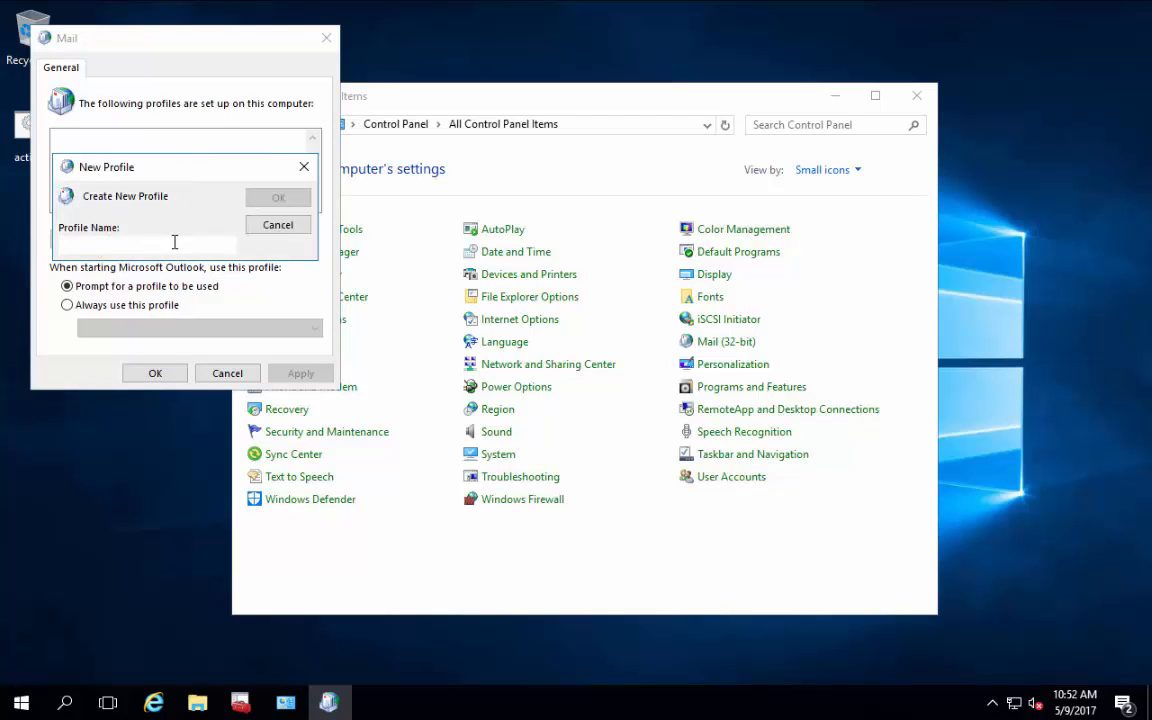
pyautogui.write('MMEX_')
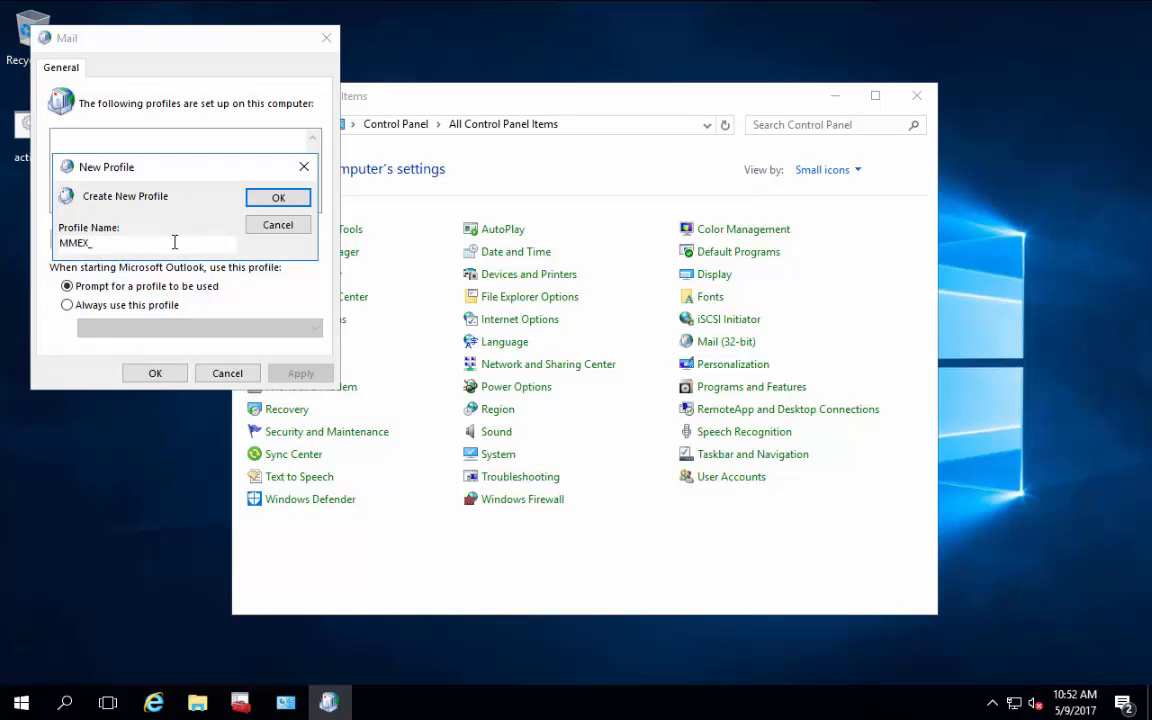
pyautogui.write('PFSA')
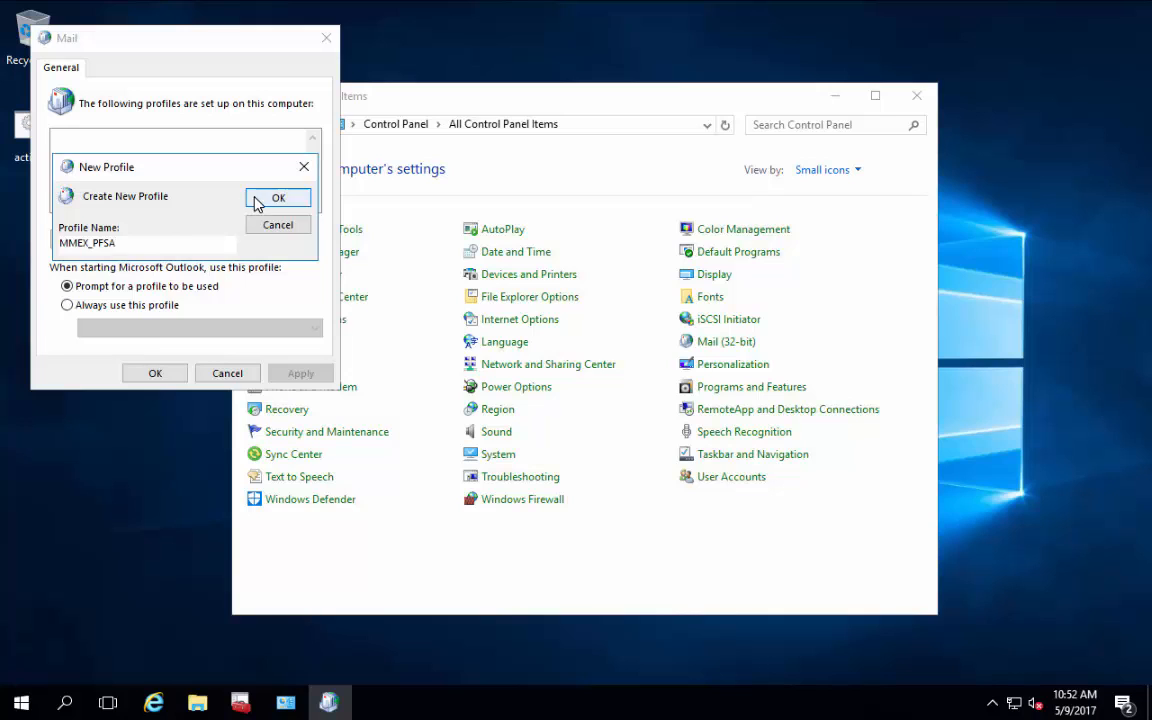
pyautogui.click(258, 199)
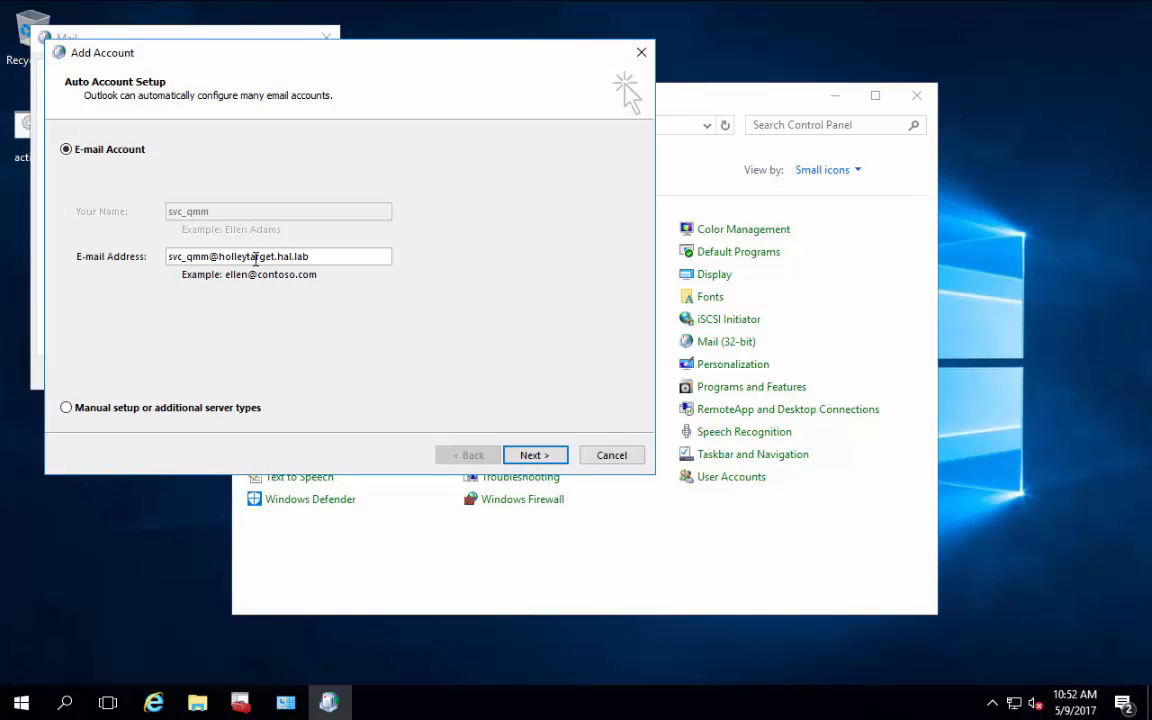
# Step: Change the e-mail domain from target to source, enter the password twice, and start setup
pyautogui.moveTo(247, 258); pyautogui.dragTo(277, 257)
pyautogui.write('source')
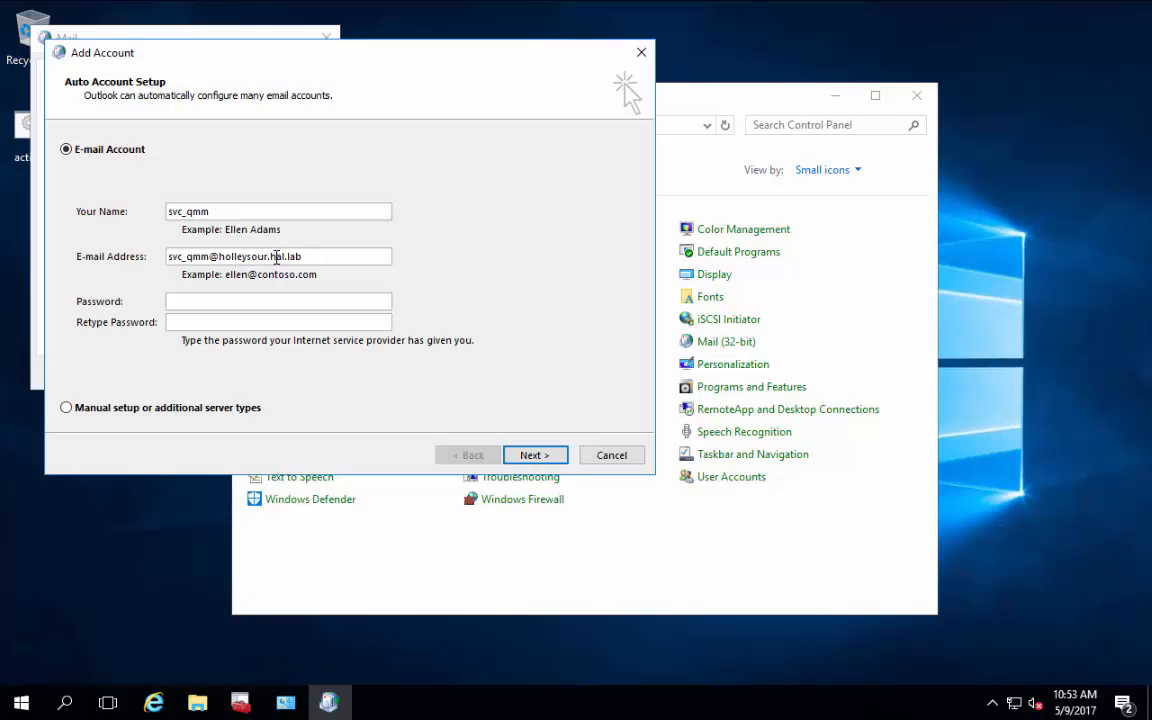
pyautogui.write('**********')
pyautogui.press('Tab')
pyautogui.write('**********')
pyautogui.click(547, 457)
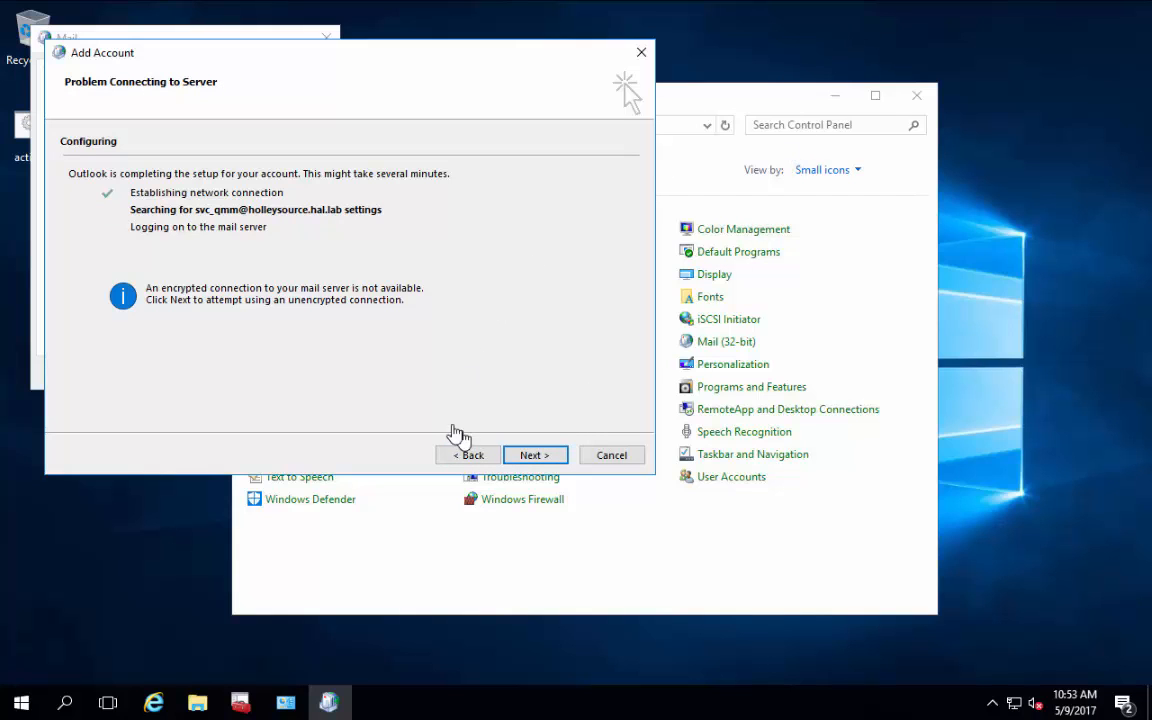
# Step: Retry the failed connection, then choose manual setup with Microsoft Exchange Server
pyautogui.click(524, 455)
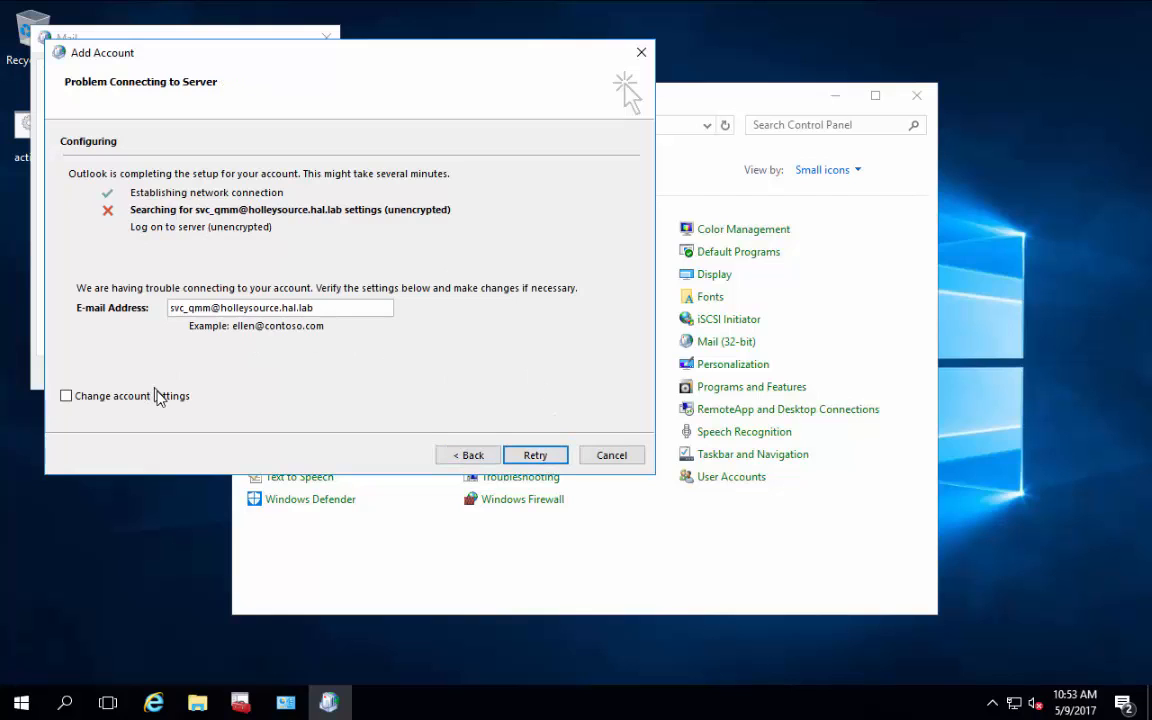
pyautogui.click(535, 455)
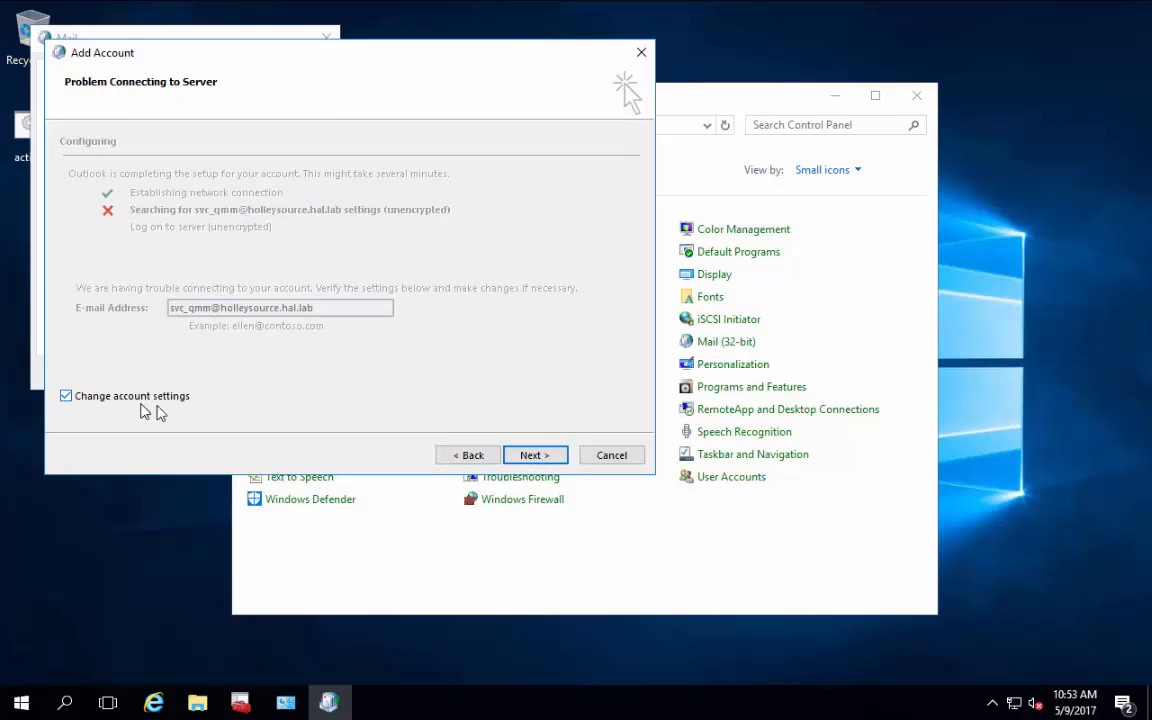
pyautogui.click(540, 457)
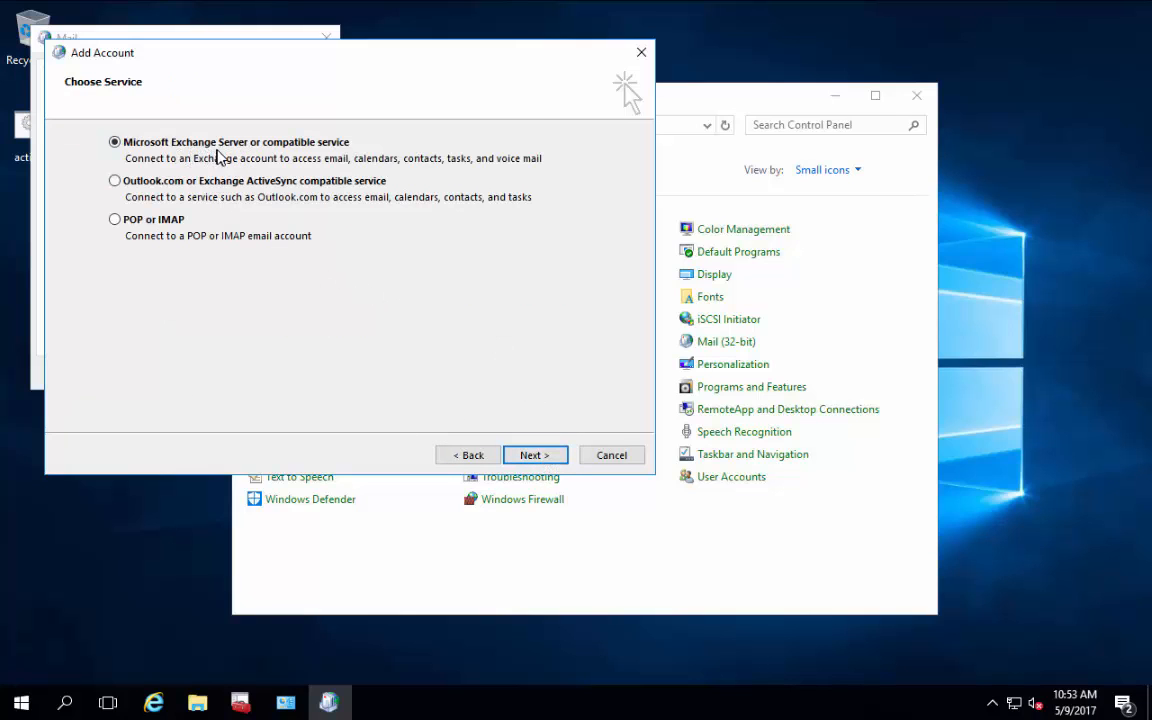
pyautogui.click(540, 457)
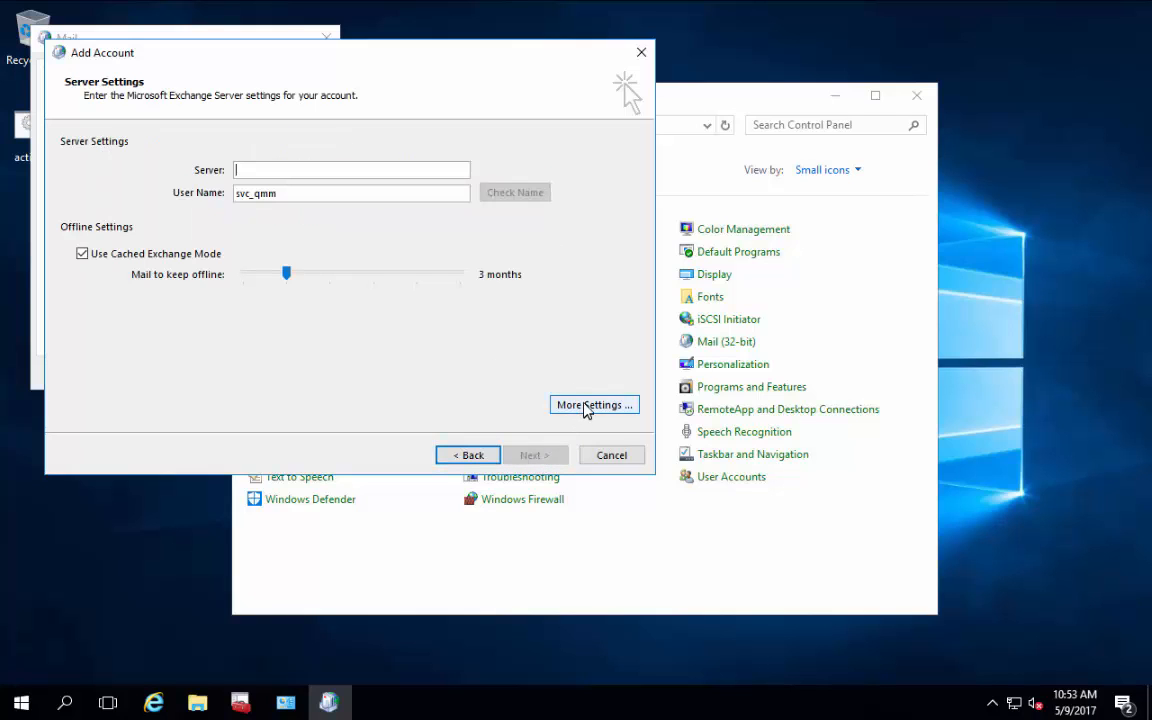
# Step: Enter server ch-src-exch.holleysource.hal.lab, disable Cached Exchange Mode, and check the name
pyautogui.write('ch')
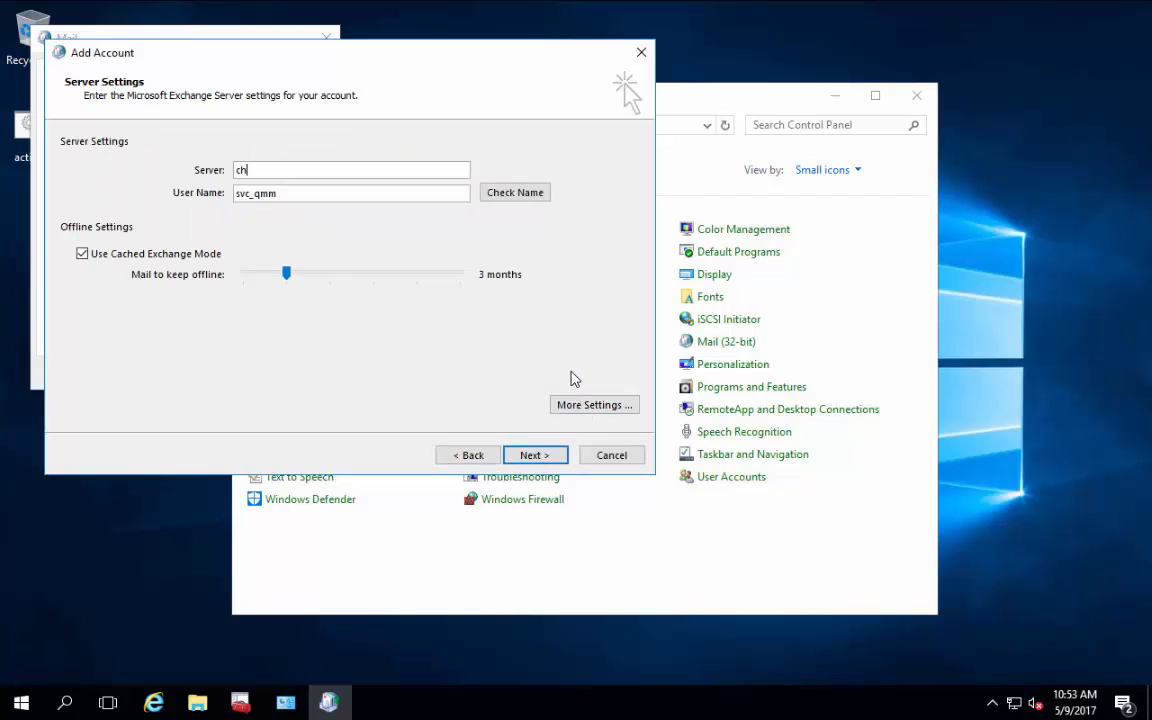
pyautogui.write('-src-exch.holleysource.h')
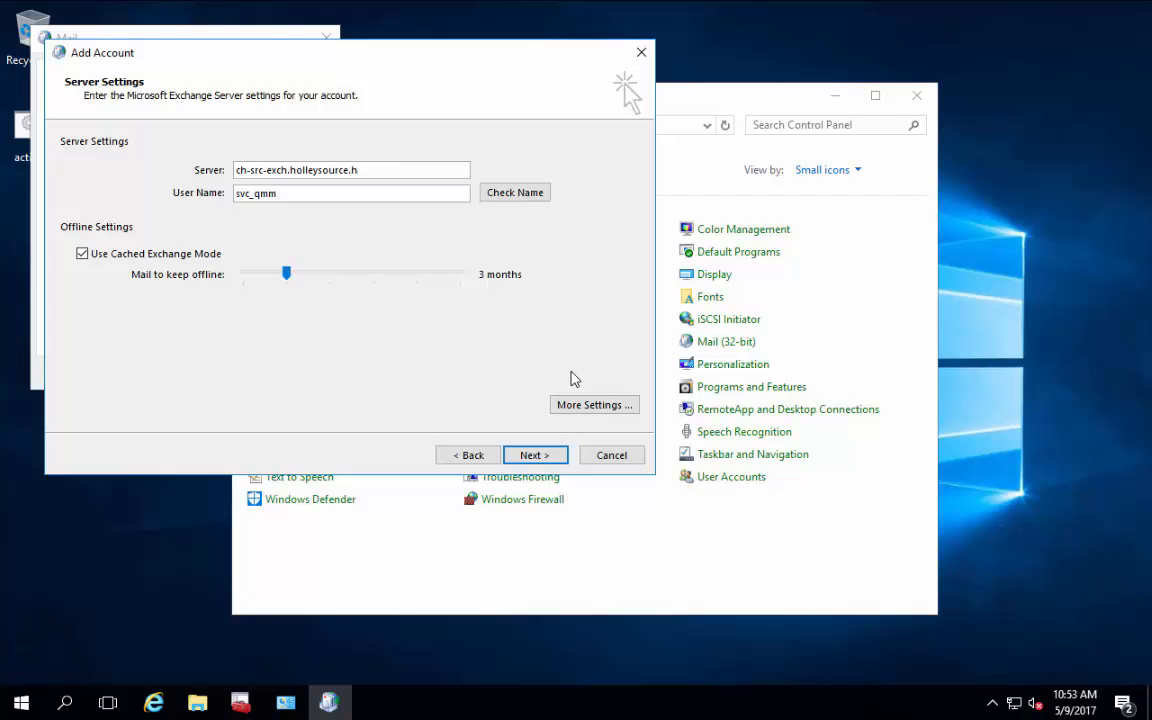
pyautogui.write('al.lab')
pyautogui.click(83, 254)
pyautogui.click(530, 198)
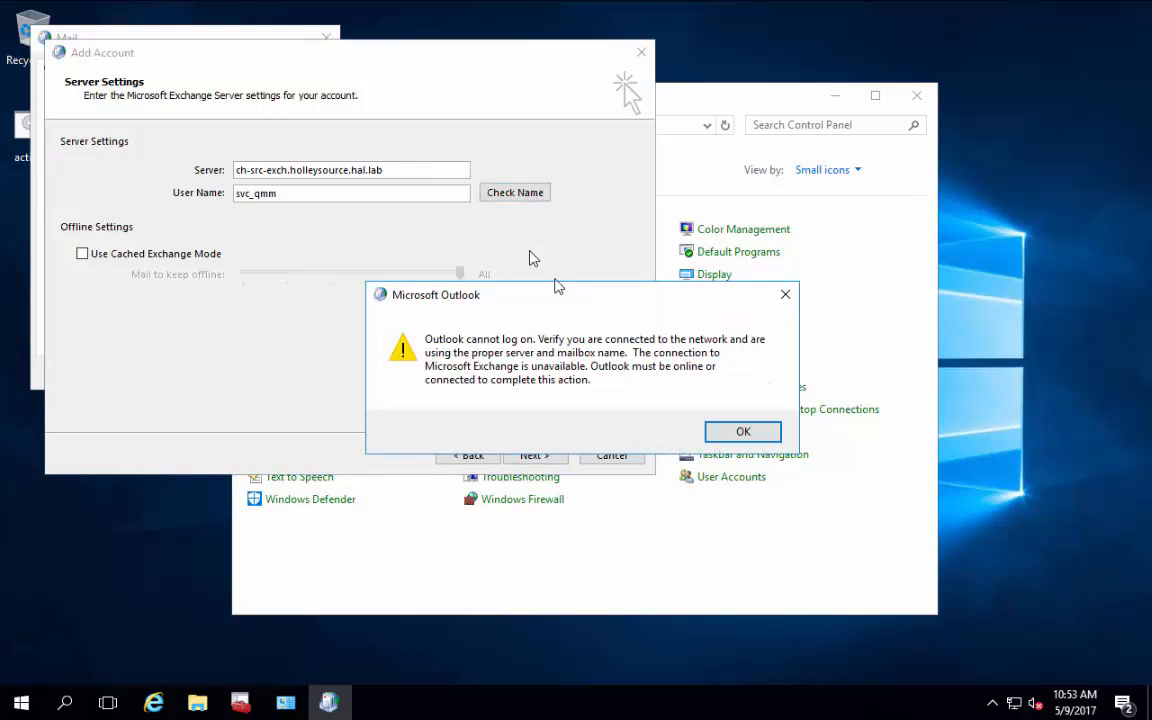
# Step: Dismiss the logon error and enable Exchange over HTTP via proxy ch-src-exch.holleysource.hal.lab
pyautogui.click(741, 436)
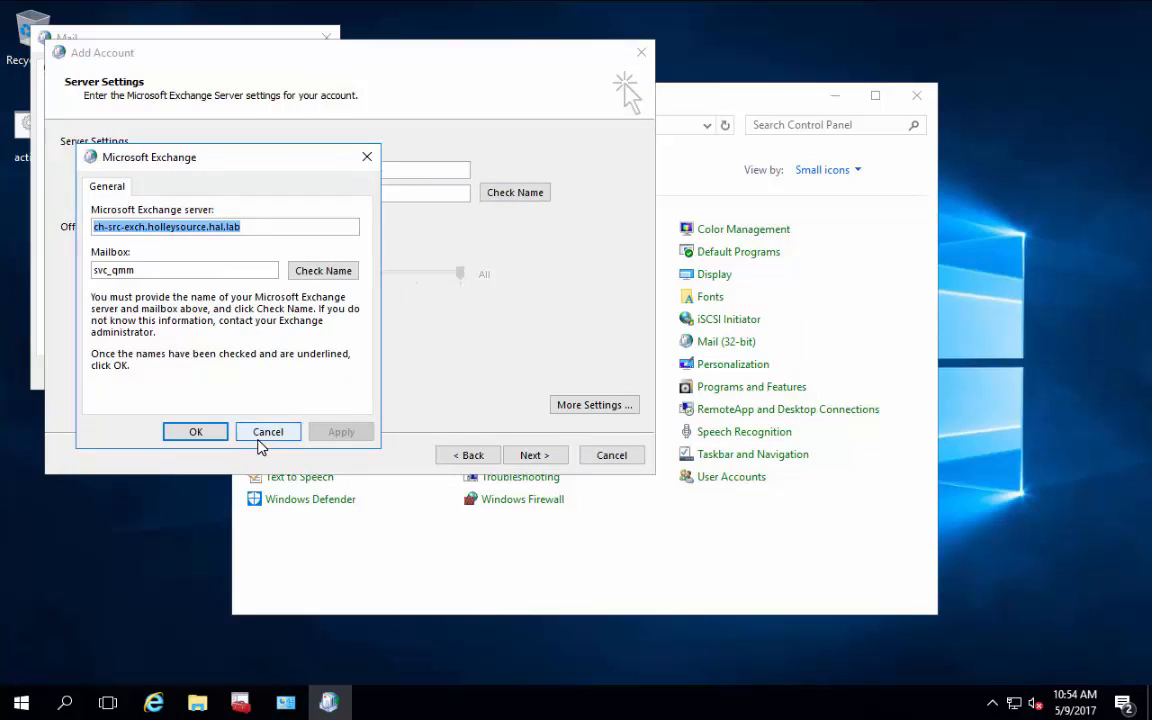
pyautogui.click(262, 436)
pyautogui.click(597, 405)
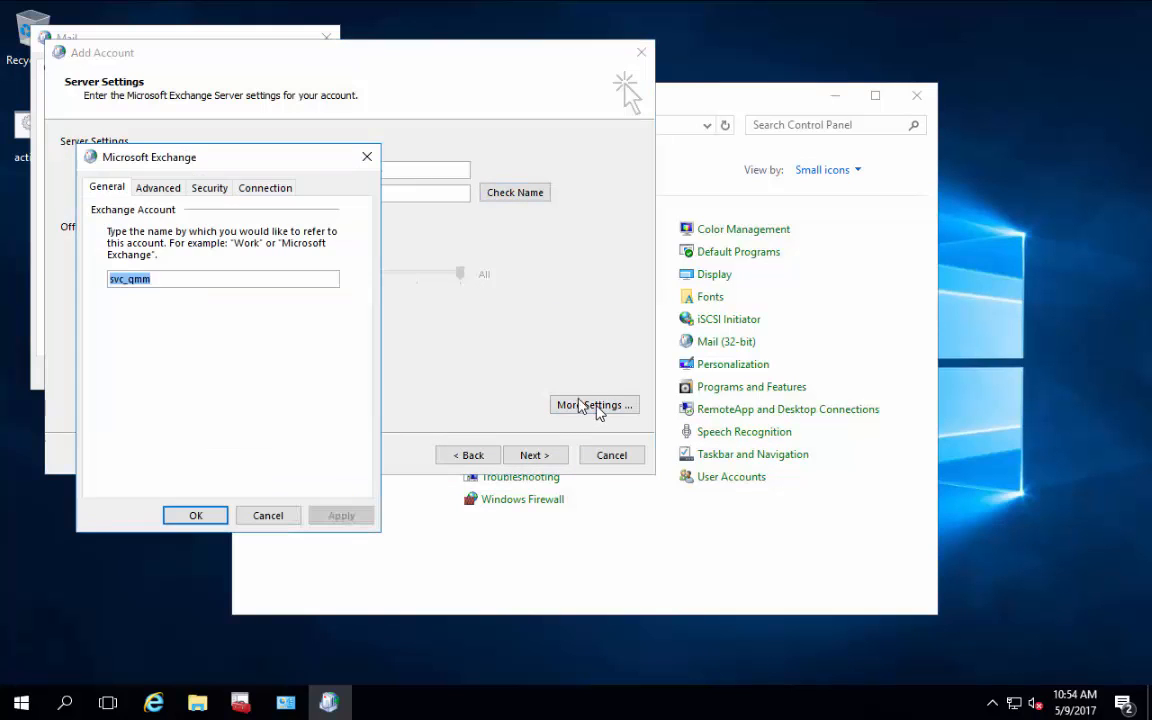
pyautogui.click(265, 189)
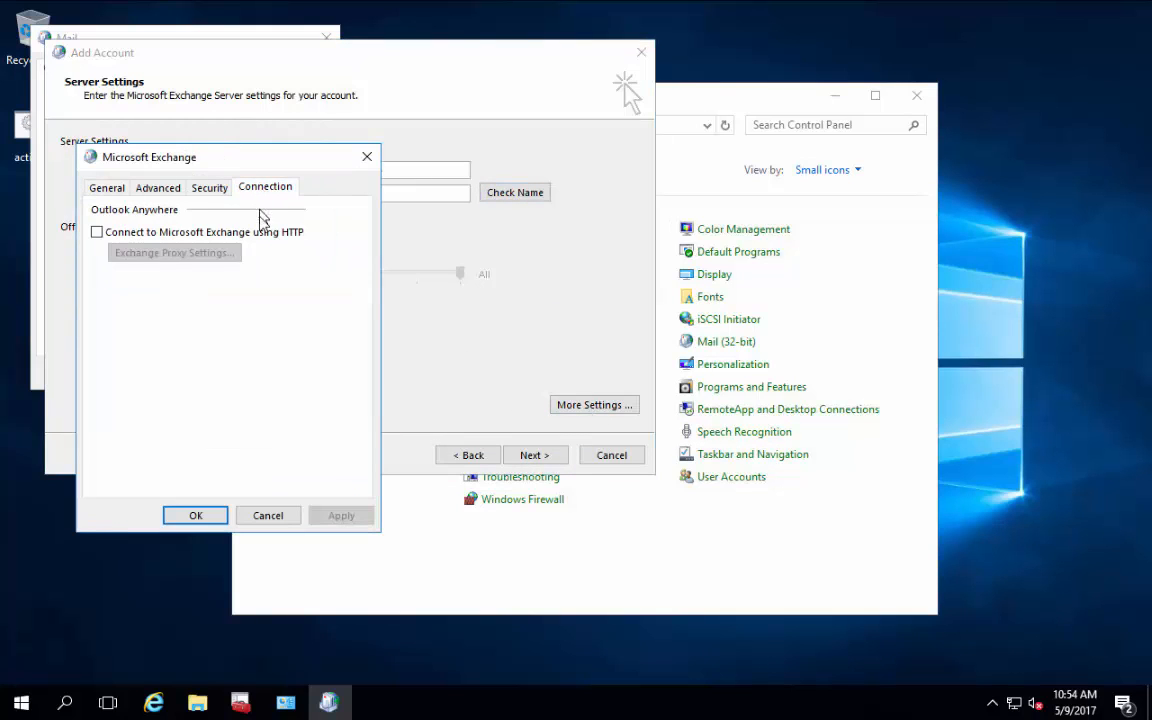
pyautogui.click(288, 237)
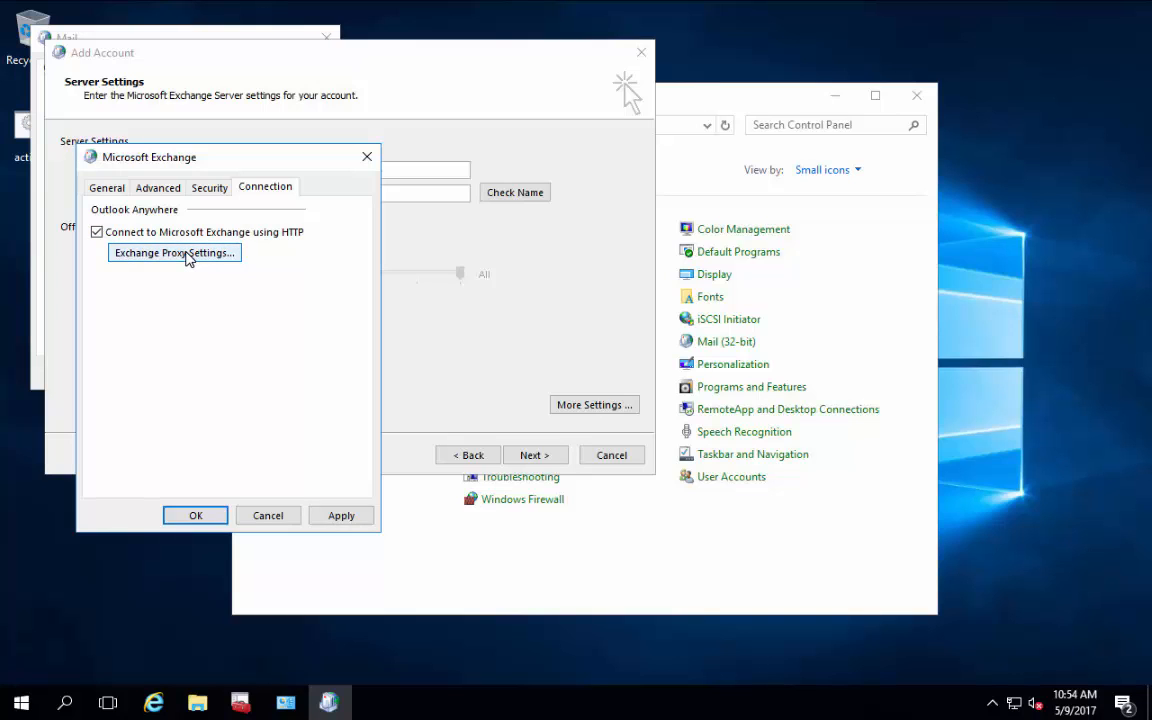
pyautogui.click(188, 256)
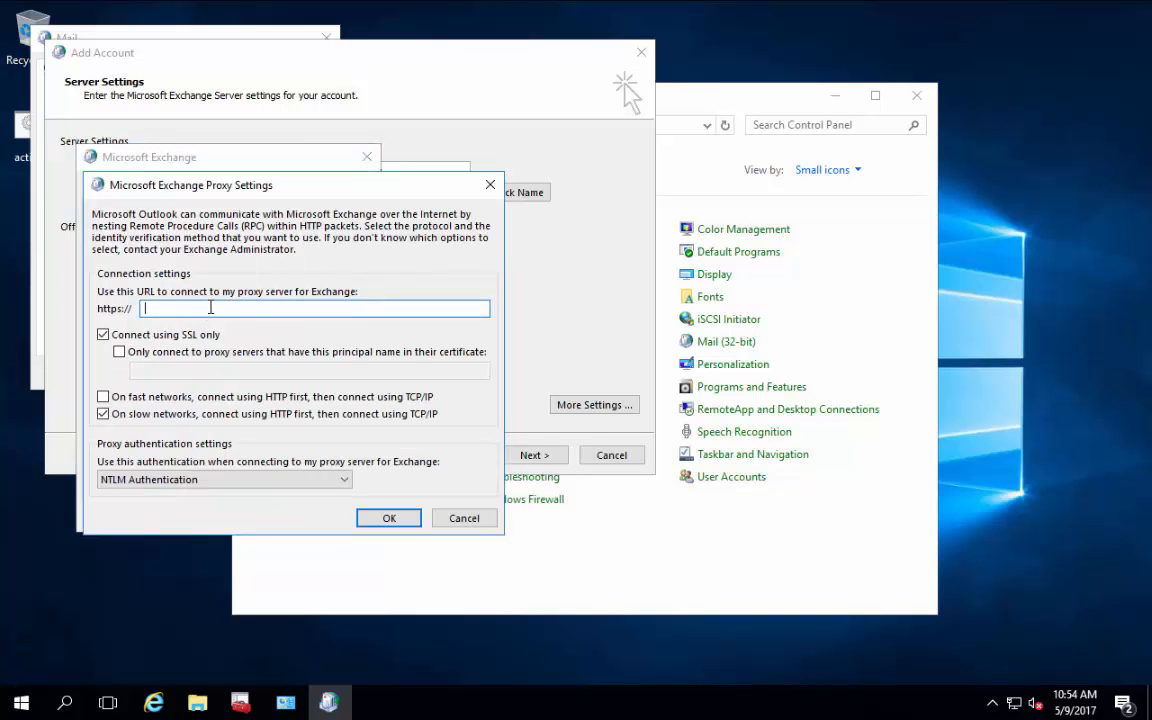
pyautogui.write('ch-src-')
pyautogui.write('exch.holleysource.hal')
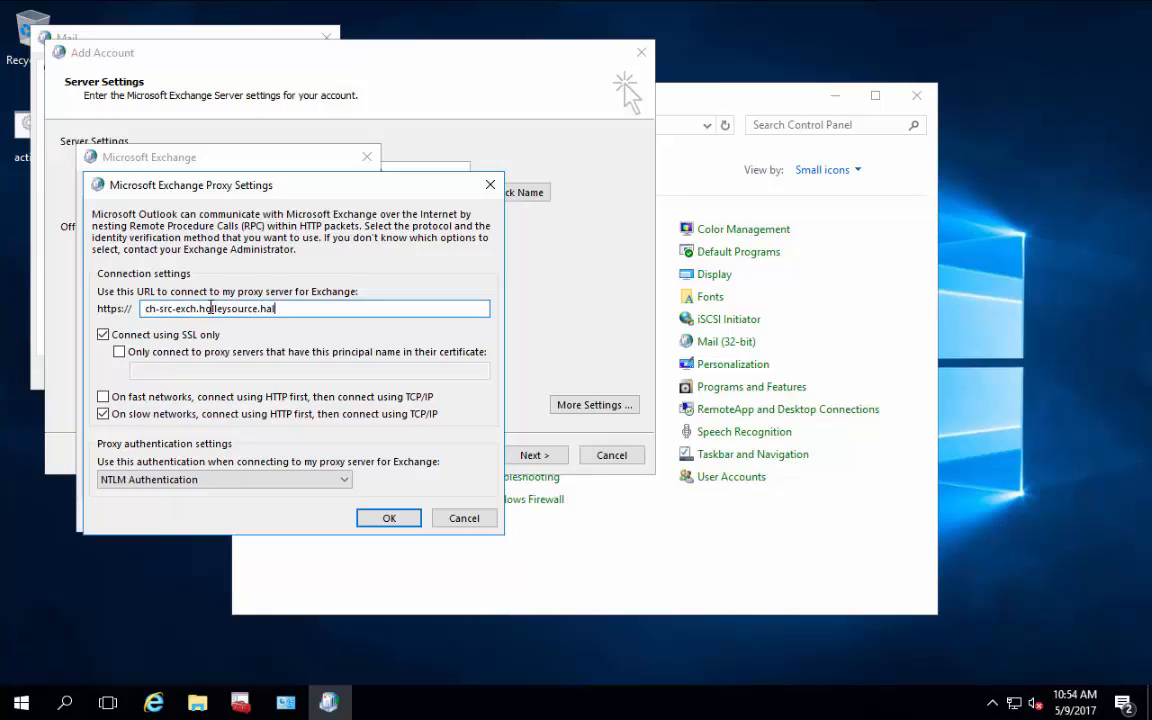
pyautogui.write('.lab')
pyautogui.click(383, 517)
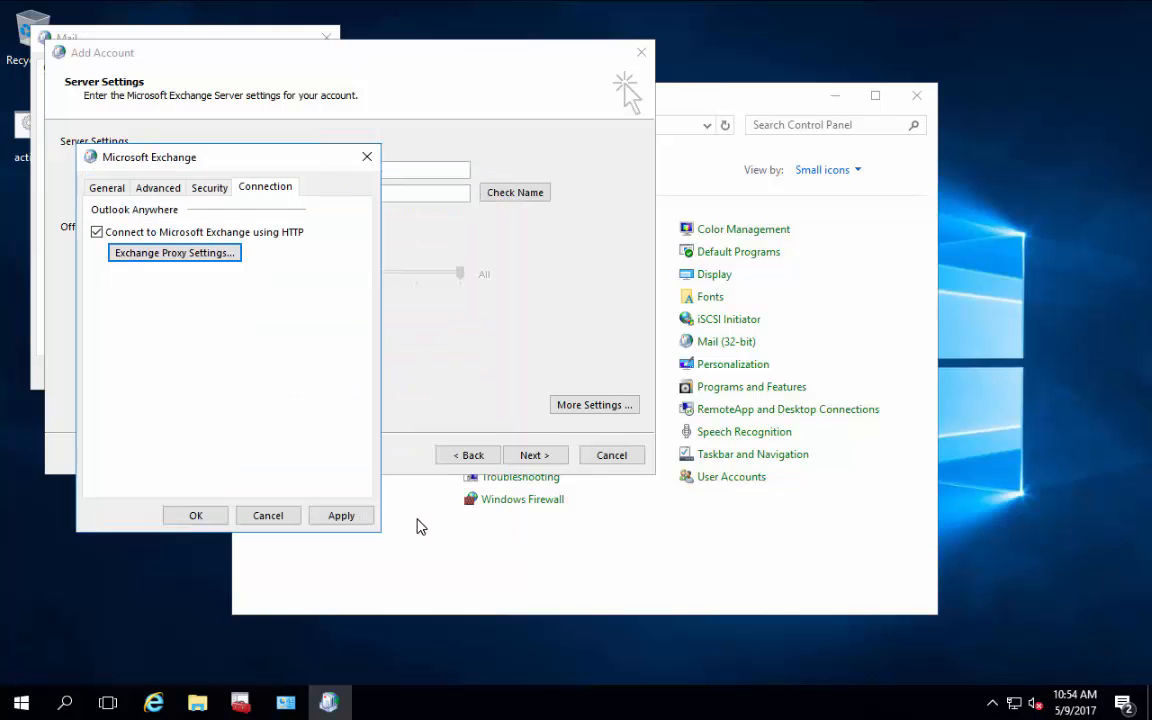
pyautogui.click(204, 518)
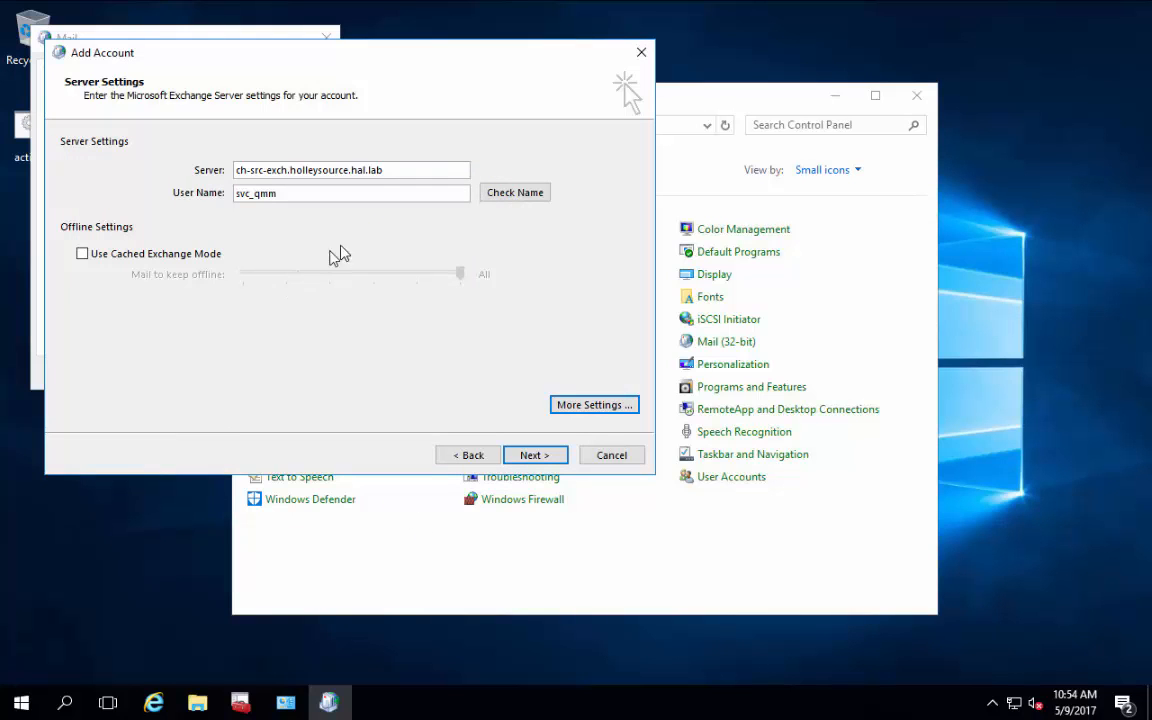
# Step: Resolve the mailbox name and sign in with the service account's credentials, remembering them
pyautogui.click(505, 194)
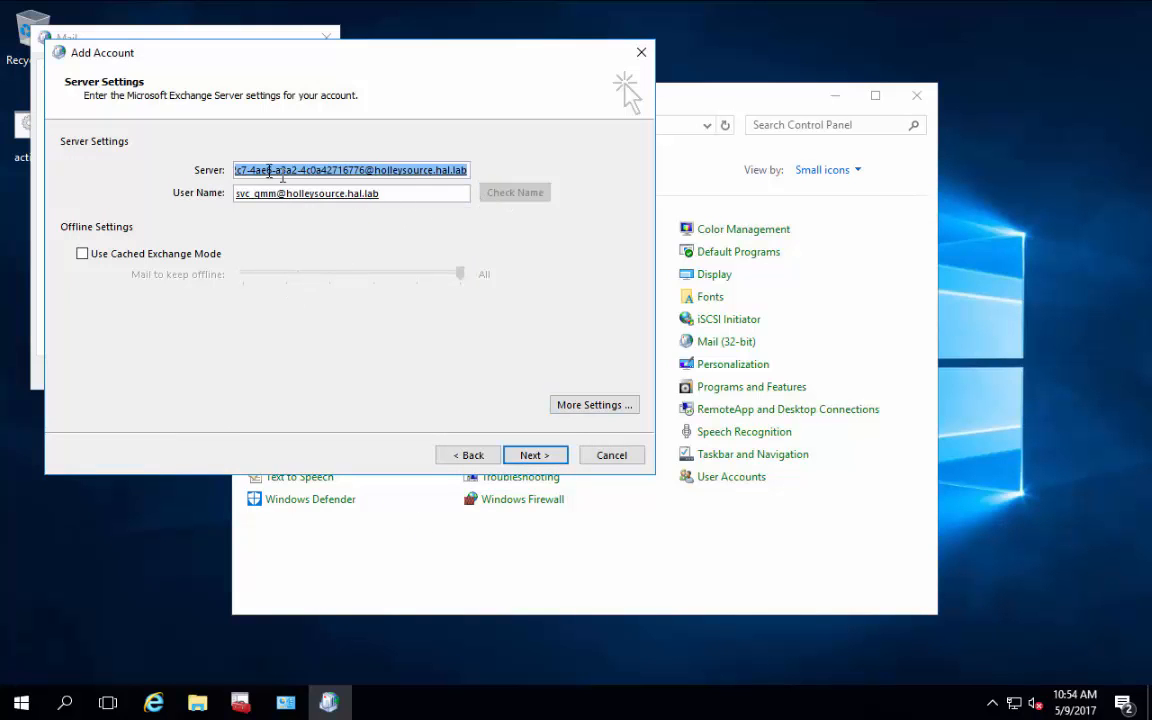
pyautogui.click(542, 457)
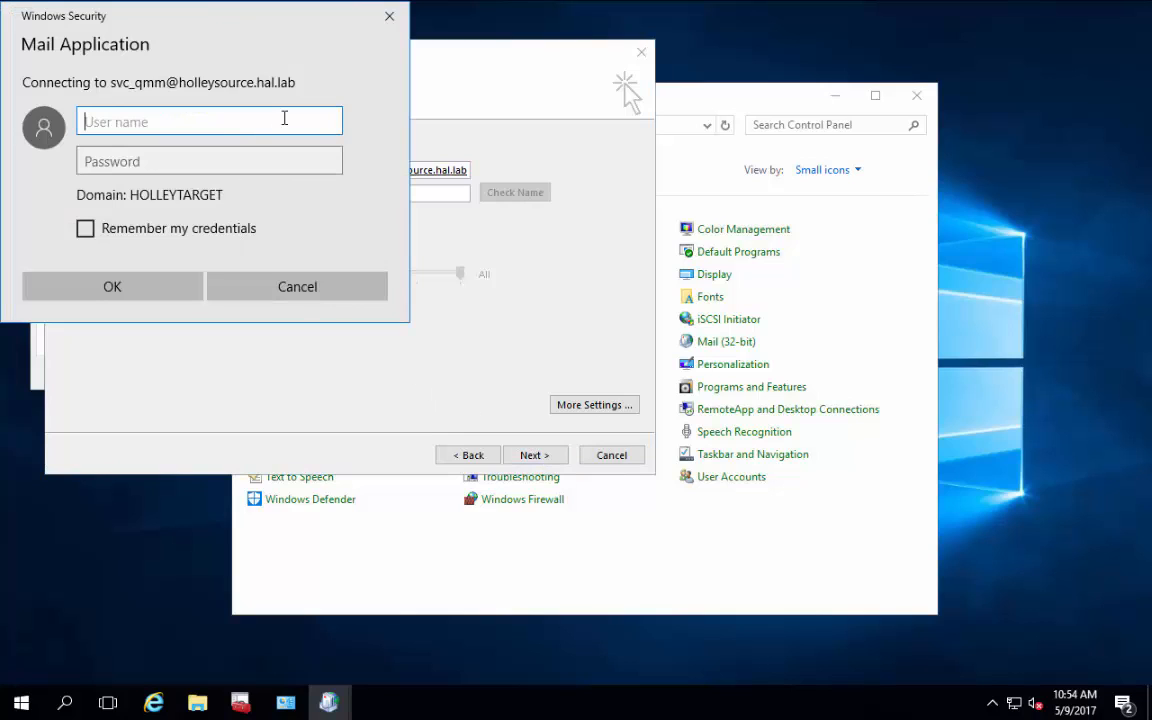
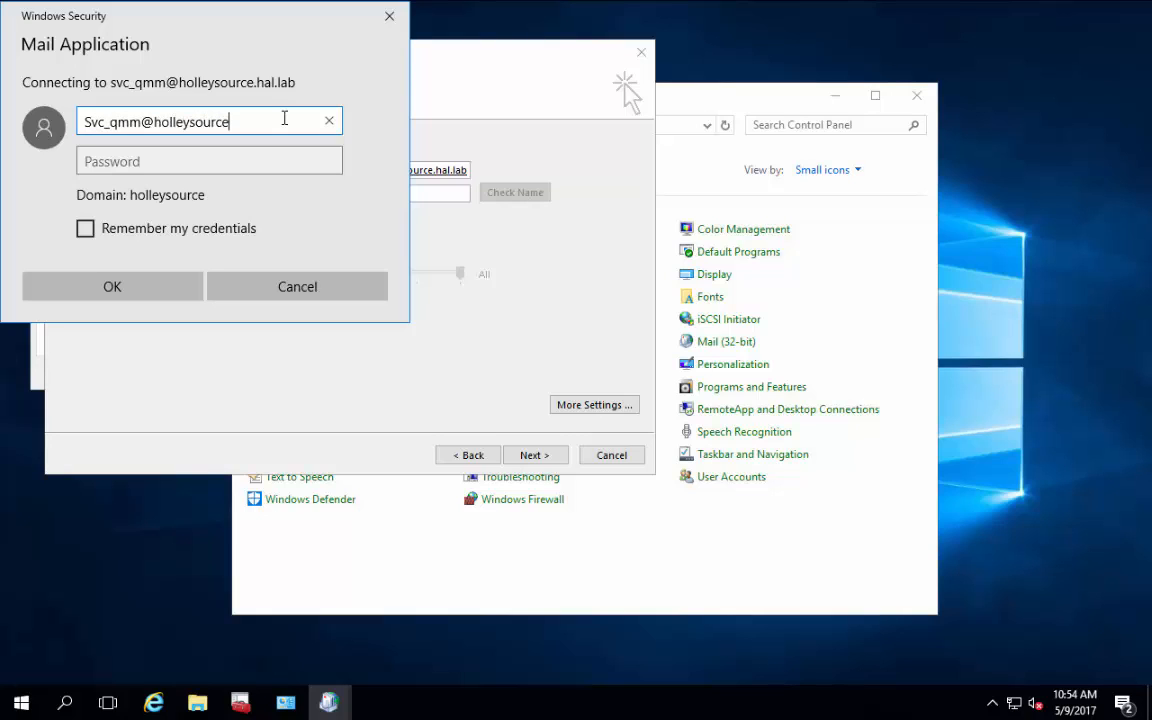
pyautogui.press('Tab')
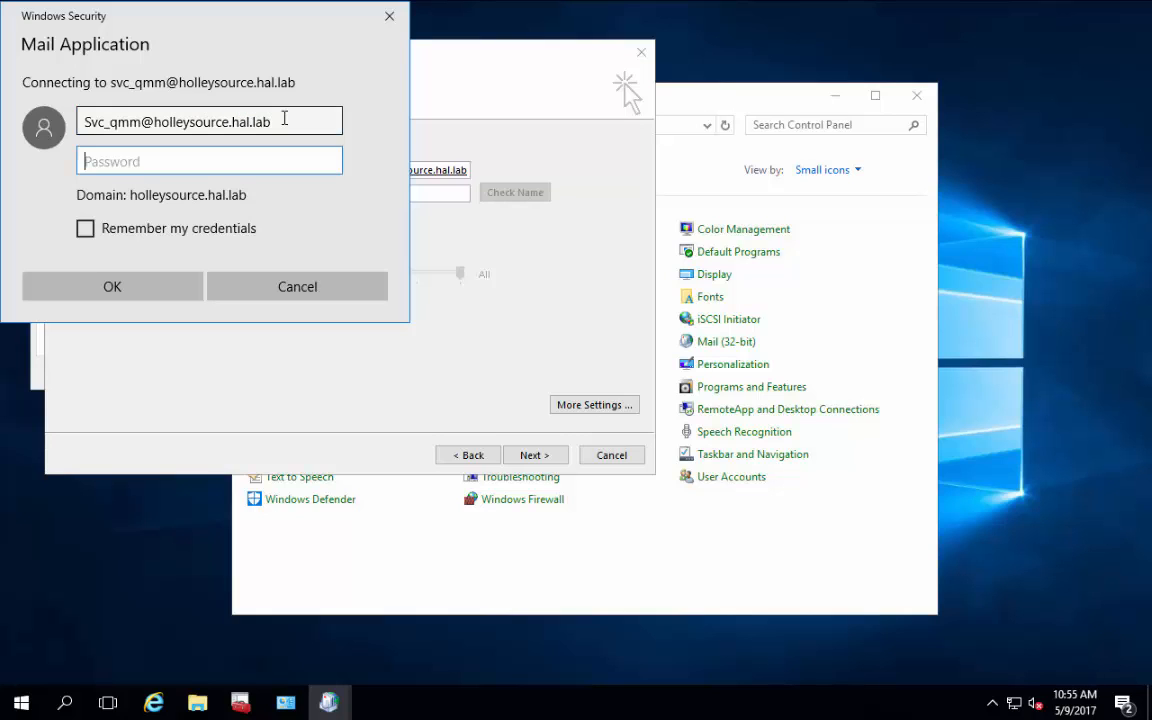
pyautogui.write('•••••••••••')
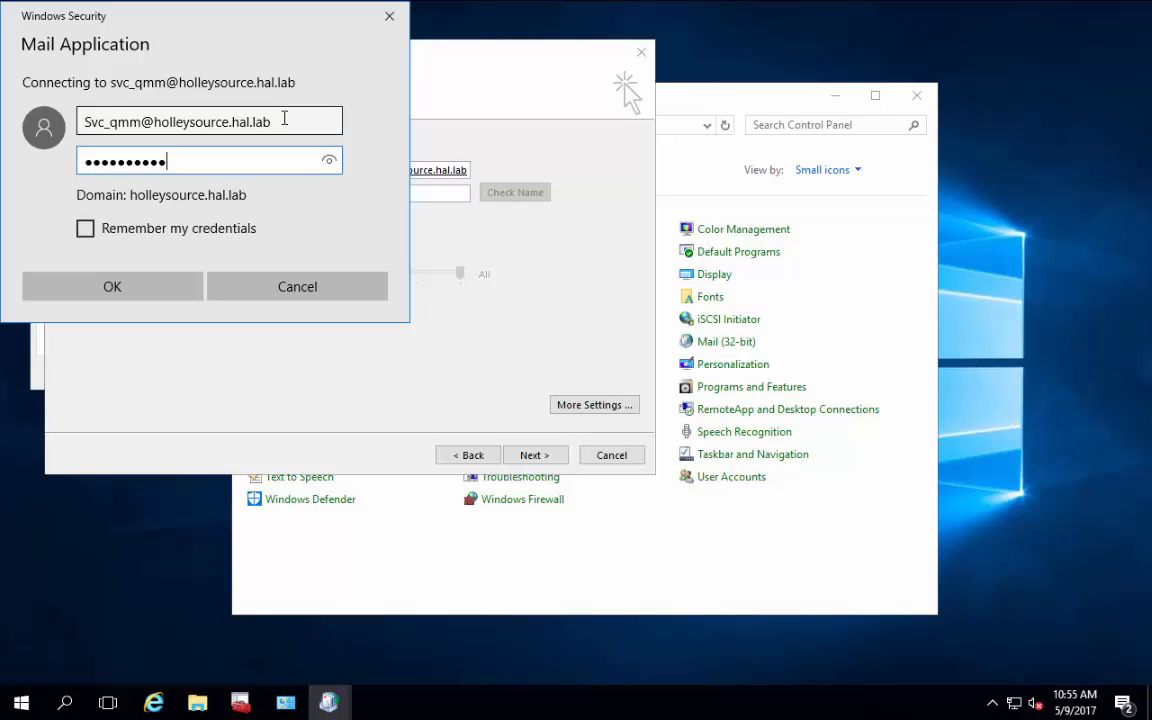
pyautogui.press('Tab')
pyautogui.press('space')
pyautogui.press('Return')
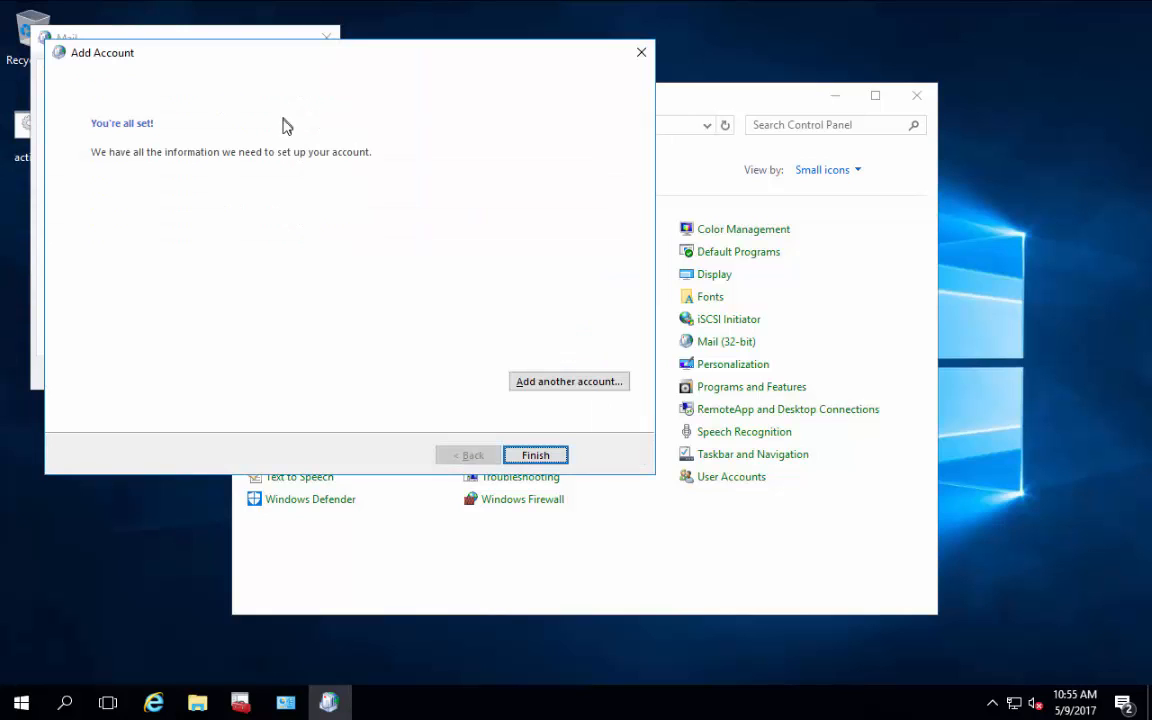
# Step: Finish the first account and add a second profile named MMEX_PFTA
pyautogui.click(540, 457)
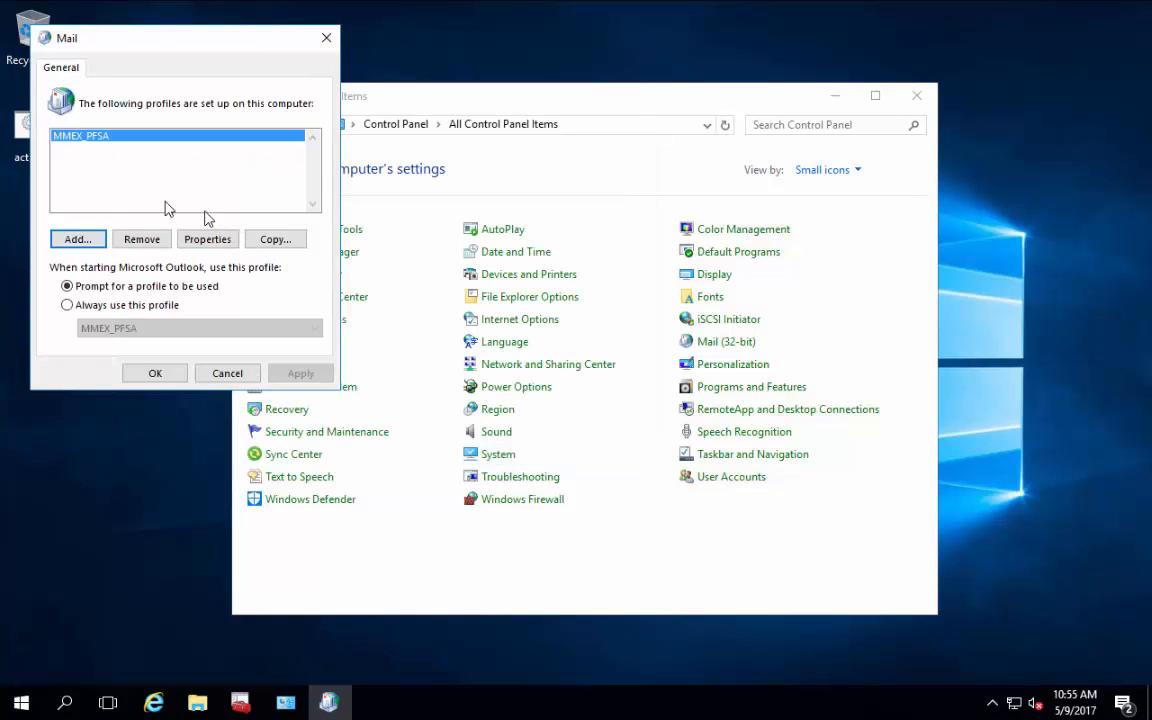
pyautogui.click(78, 240)
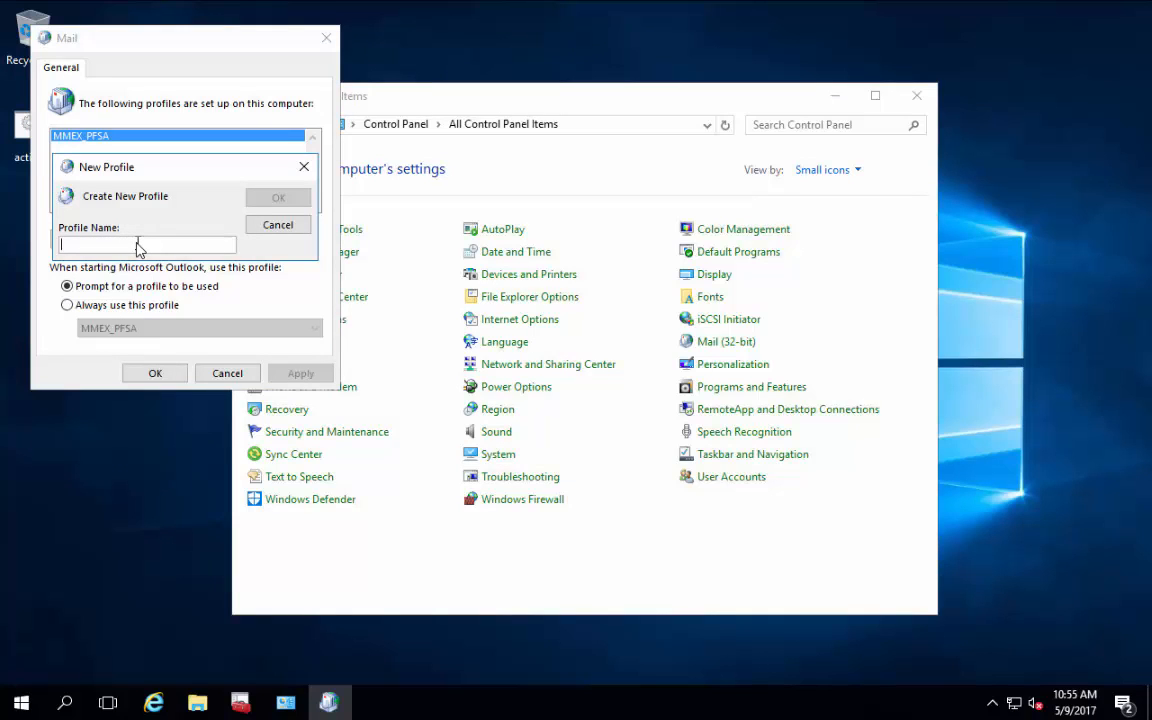
pyautogui.write('MMEX')
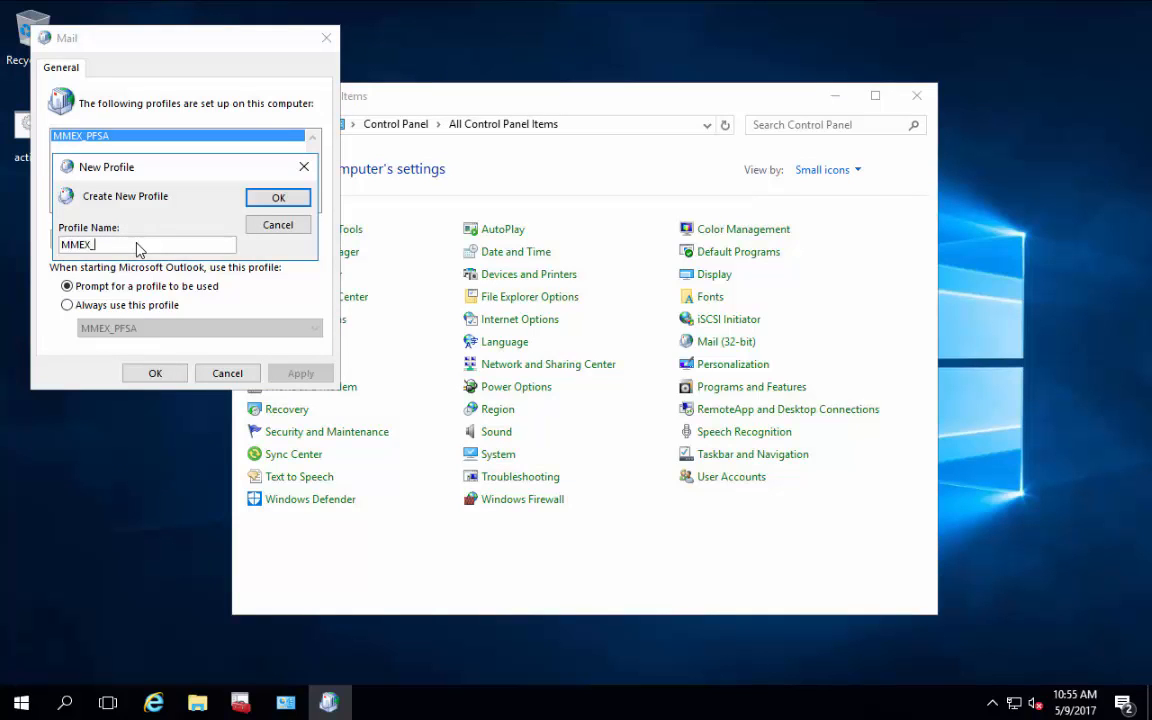
pyautogui.write('_PFSA')
pyautogui.press('Return')
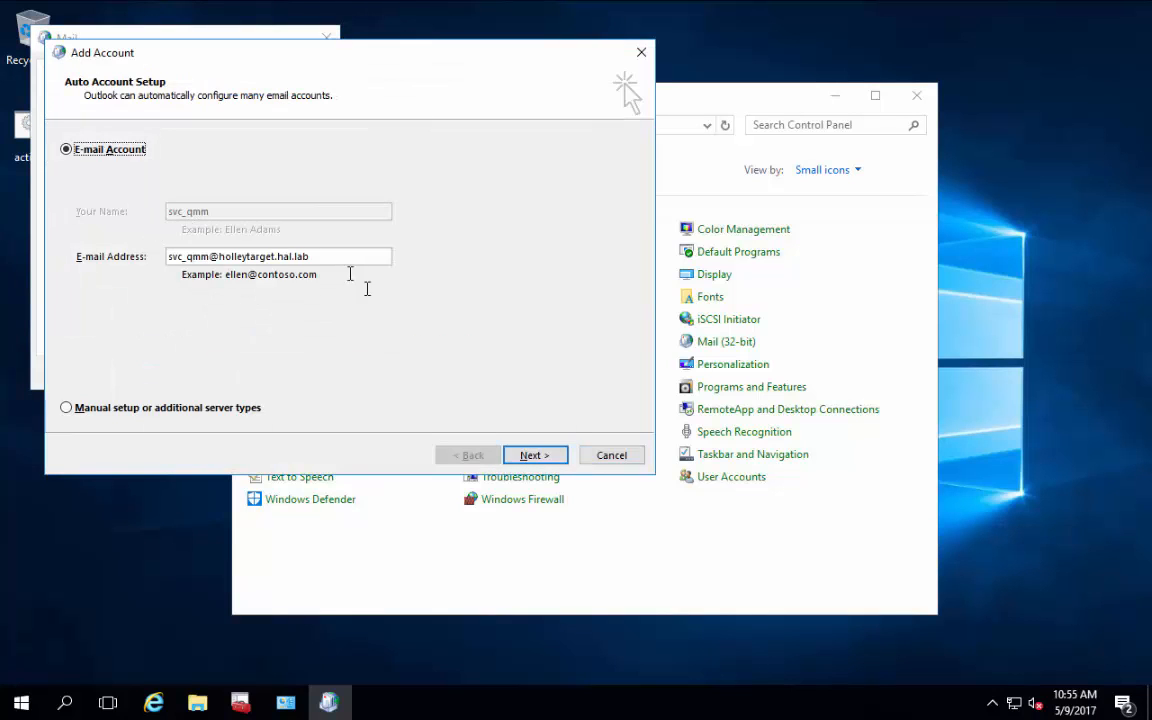
# Step: Set up the target Exchange account with Cached Exchange Mode turned off
pyautogui.click(540, 461)
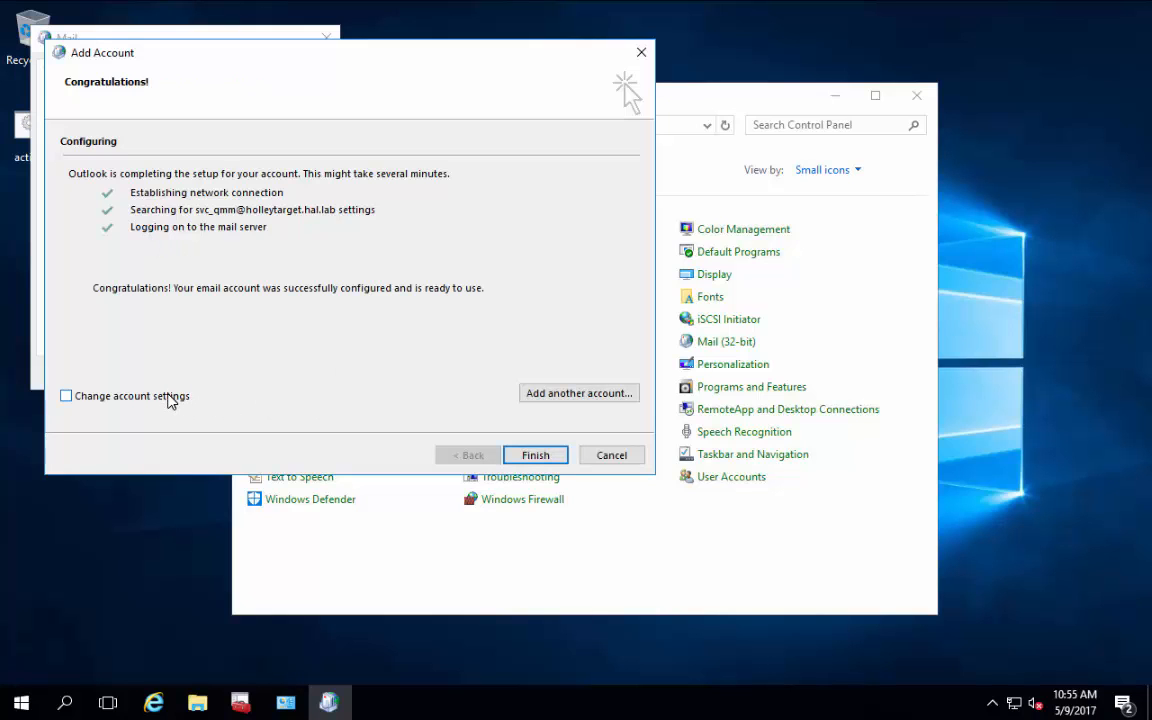
pyautogui.click(172, 398)
pyautogui.click(531, 457)
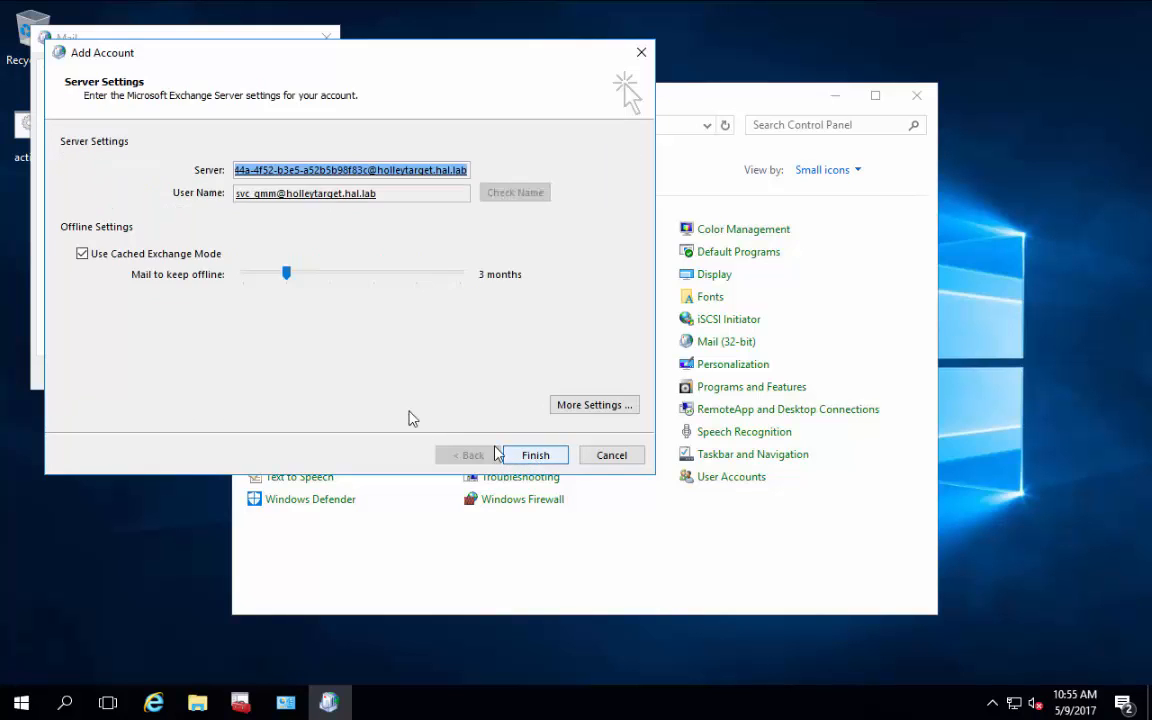
pyautogui.click(122, 256)
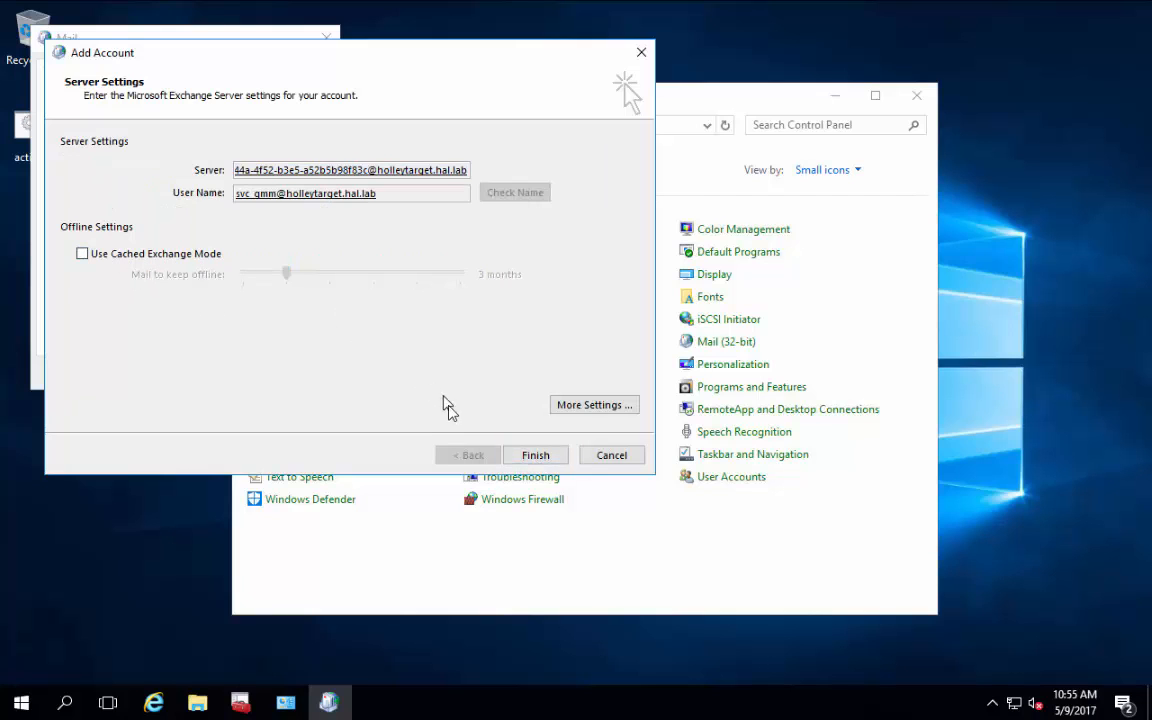
pyautogui.click(535, 457)
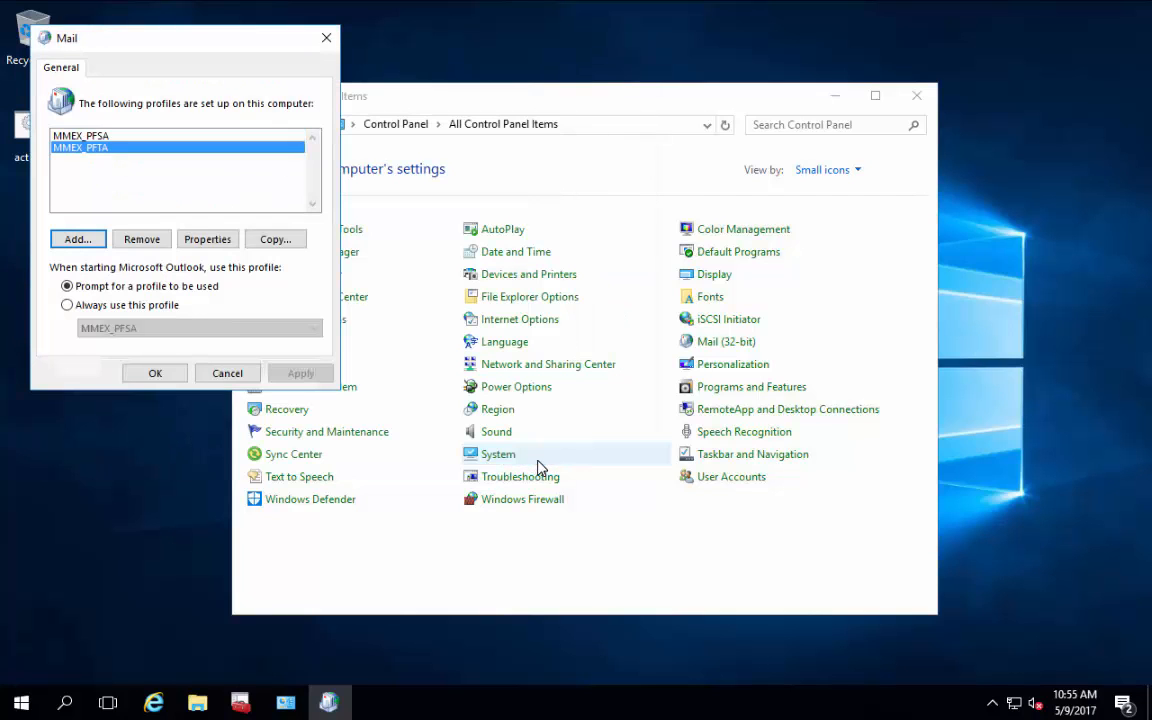
# Step: Close the Mail dialog and shut Internet Explorer, closing all its tabs
pyautogui.click(152, 372)
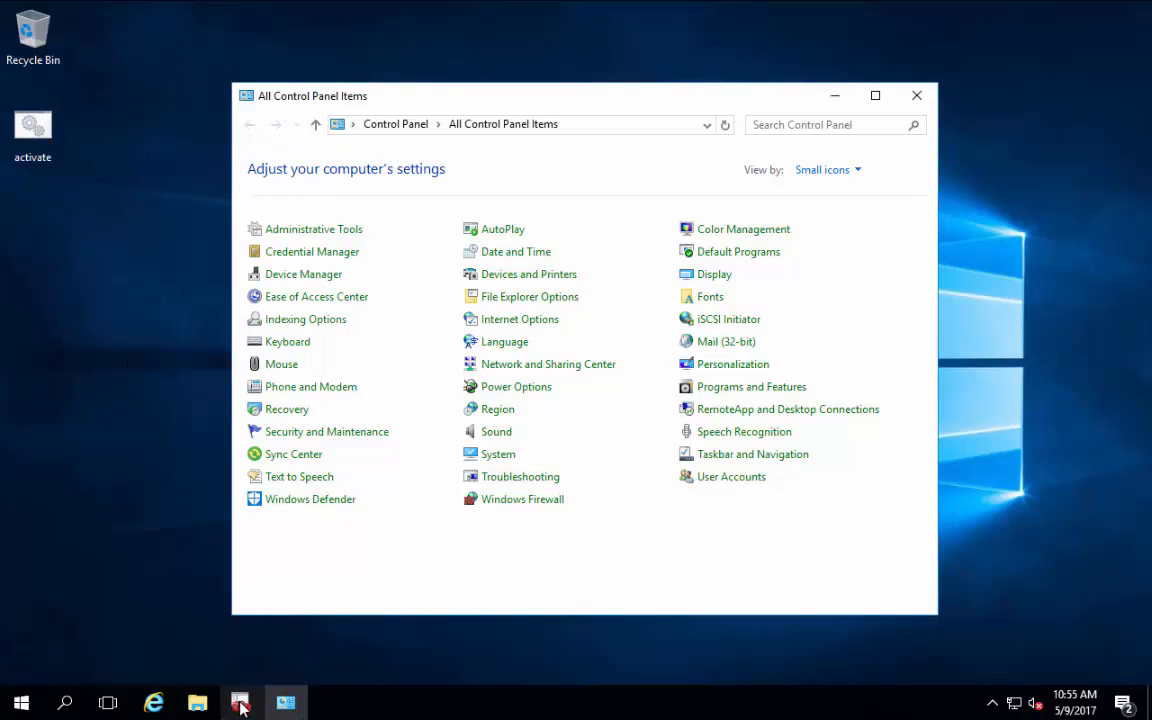
pyautogui.moveTo(241, 707)
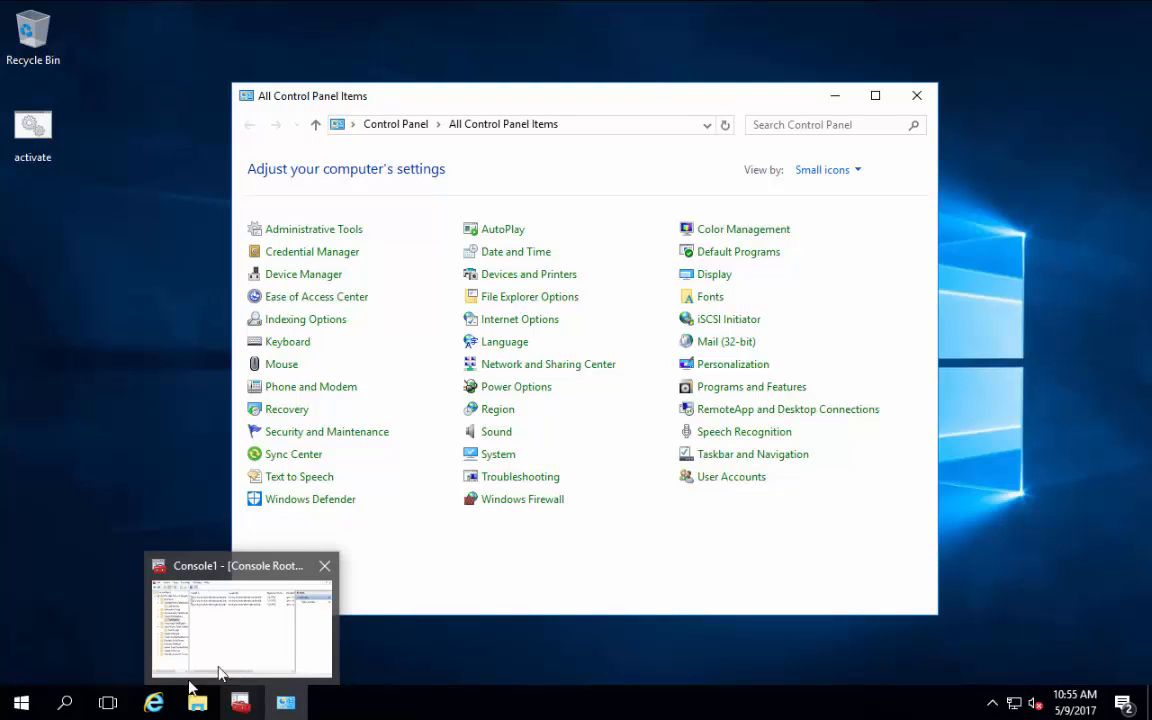
pyautogui.moveTo(153, 703)
pyautogui.click(148, 630)
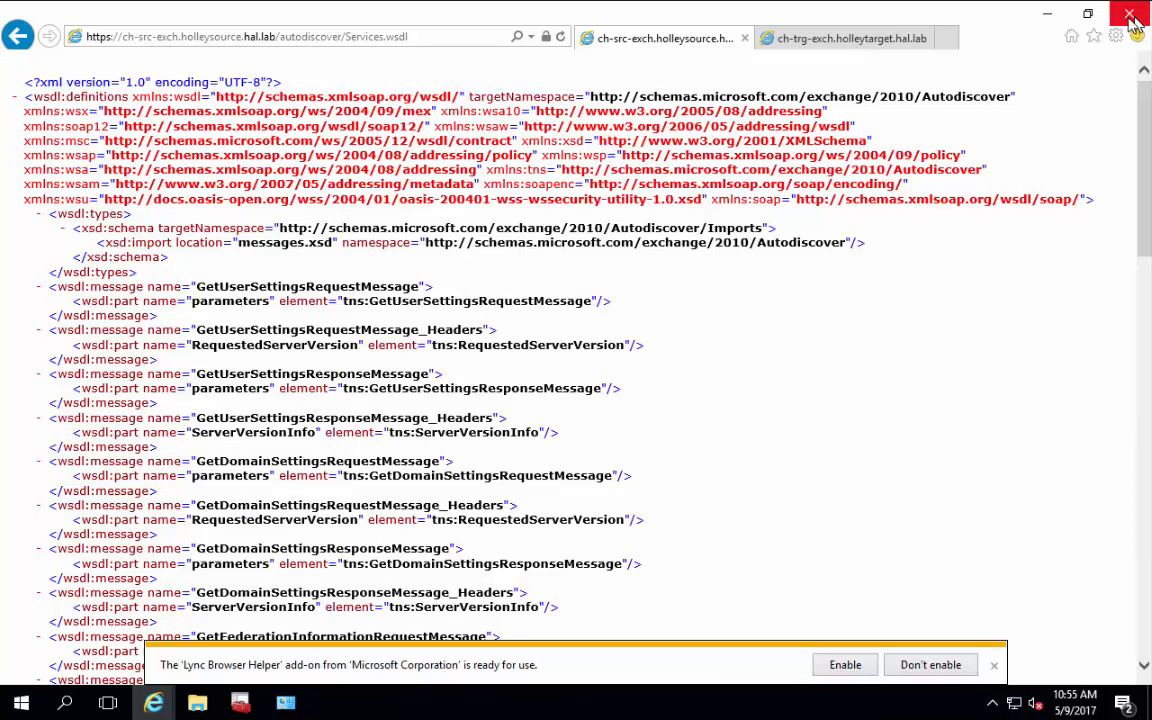
pyautogui.click(1132, 18)
pyautogui.click(547, 430)
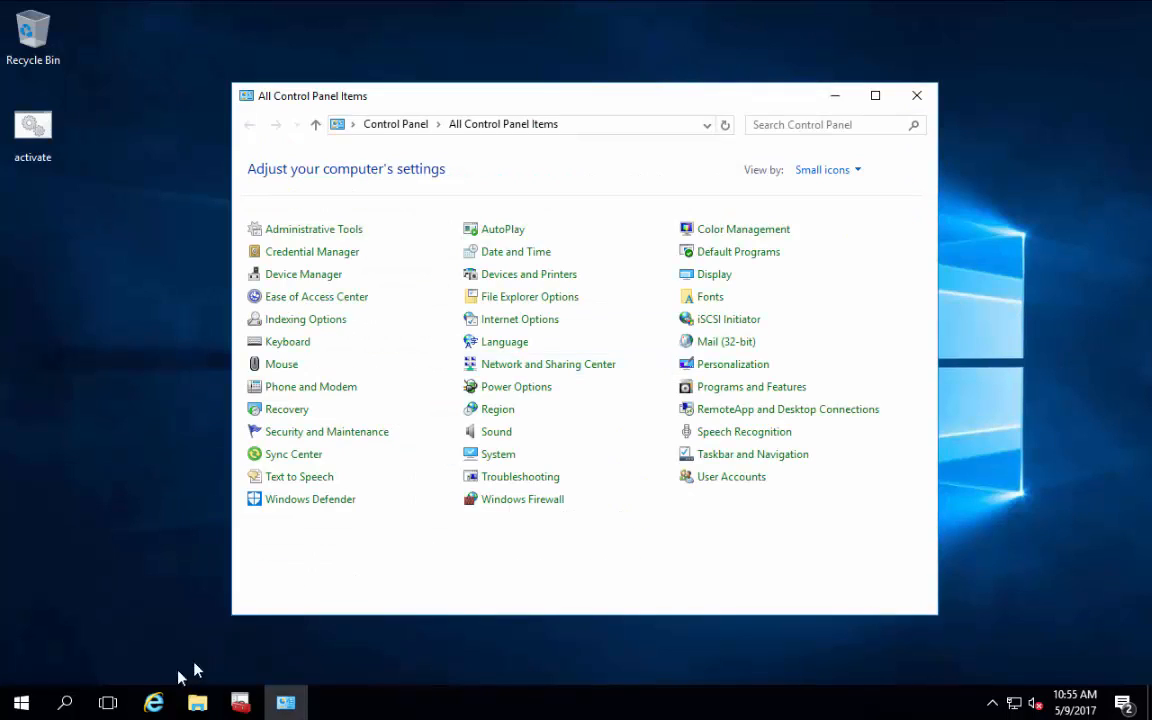
pyautogui.click(153, 700)
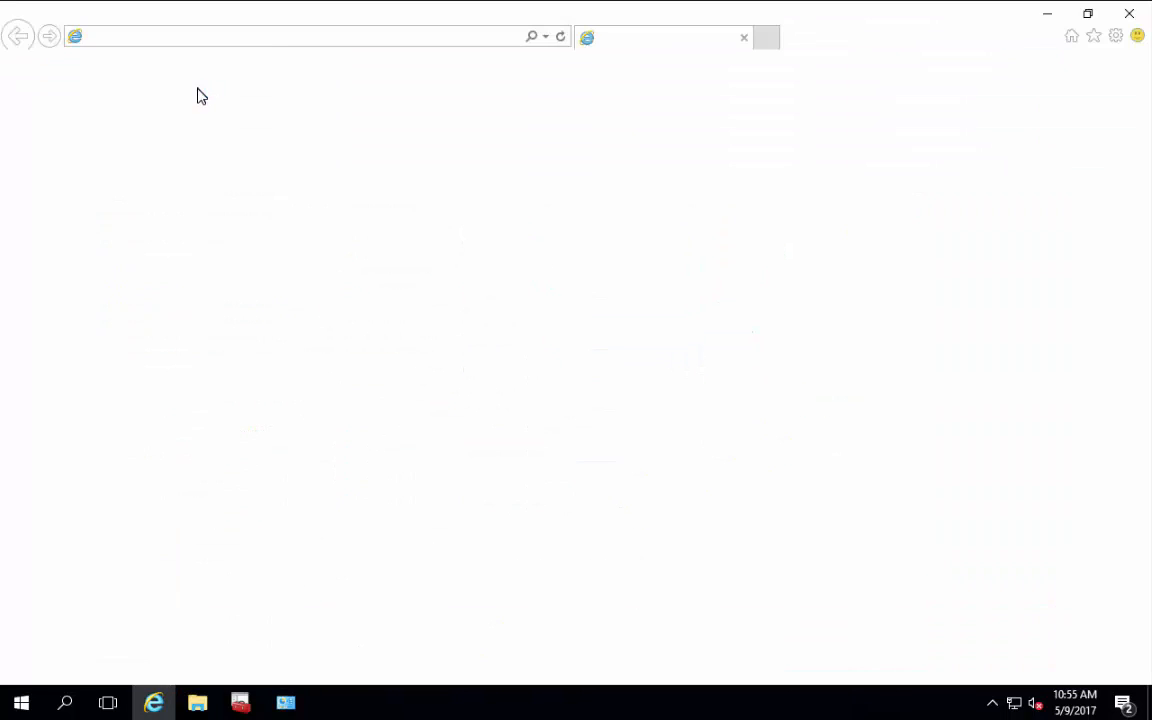
pyautogui.click(218, 40)
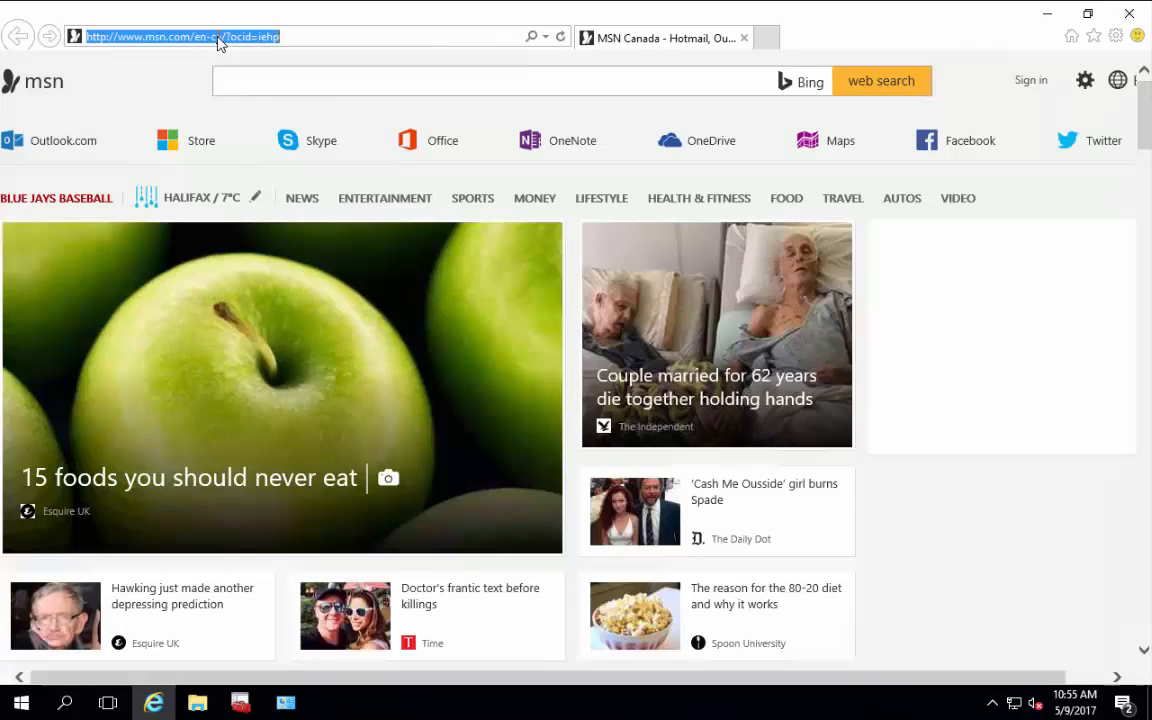
pyautogui.write('h')
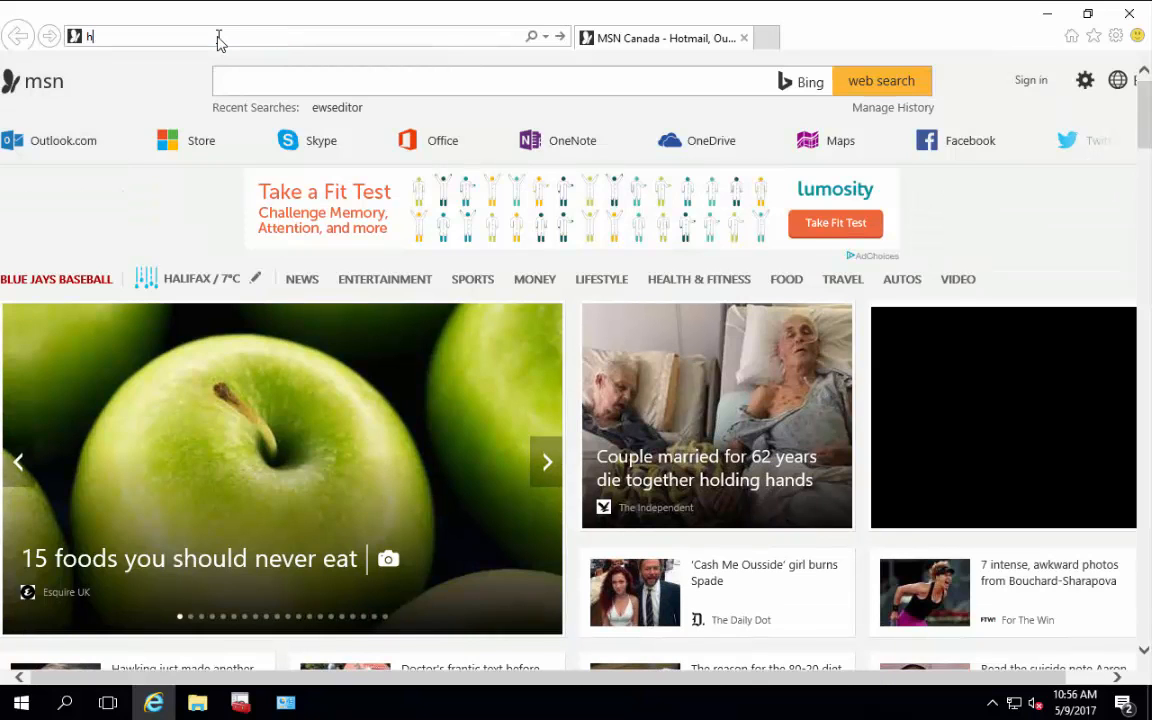
pyautogui.write('ttps://')
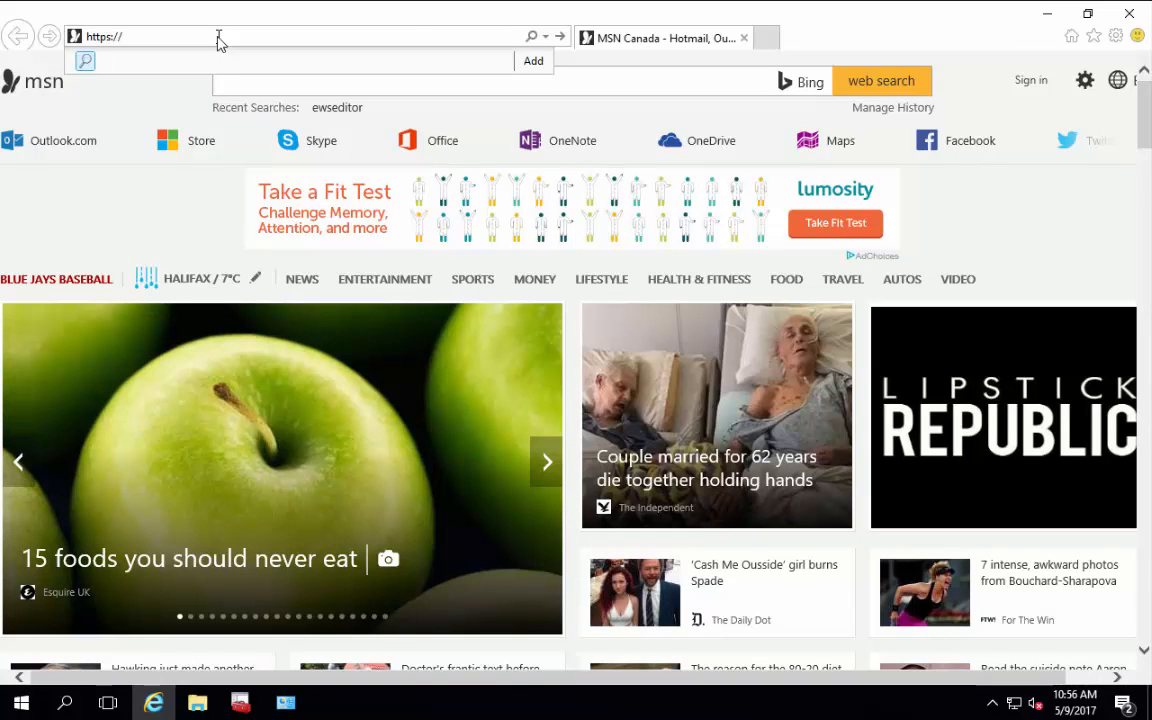
pyautogui.write('ch-src-exch.holleysource.hal.lab/')
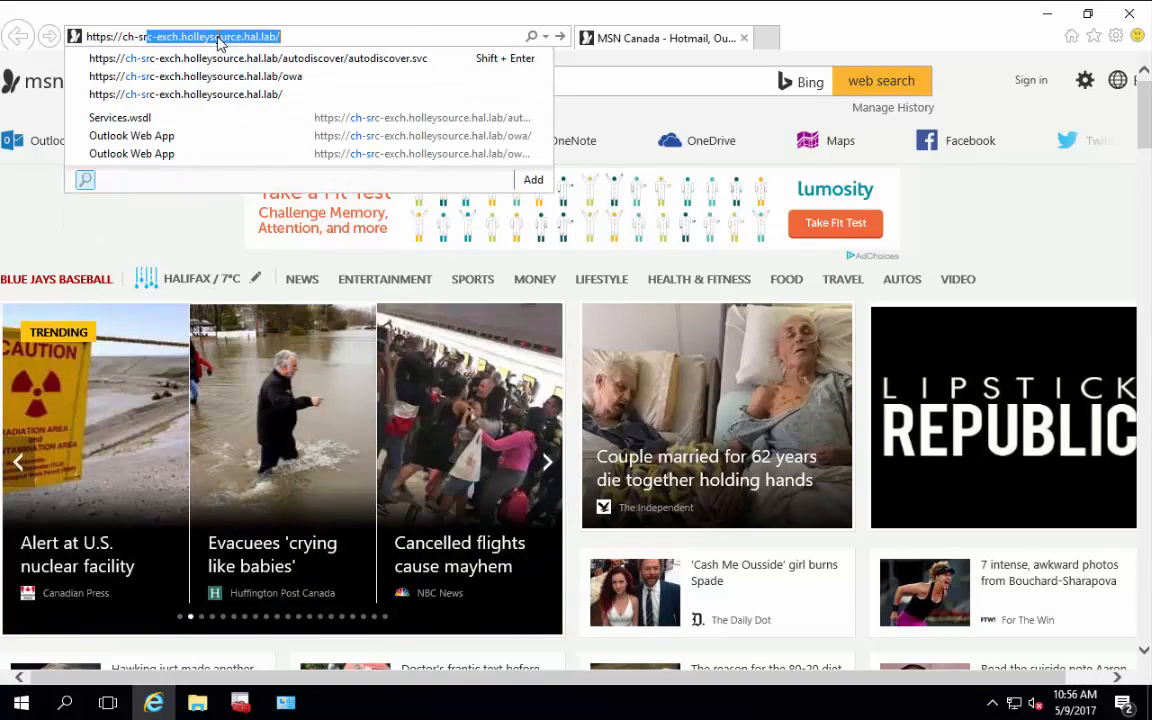
pyautogui.press('End')
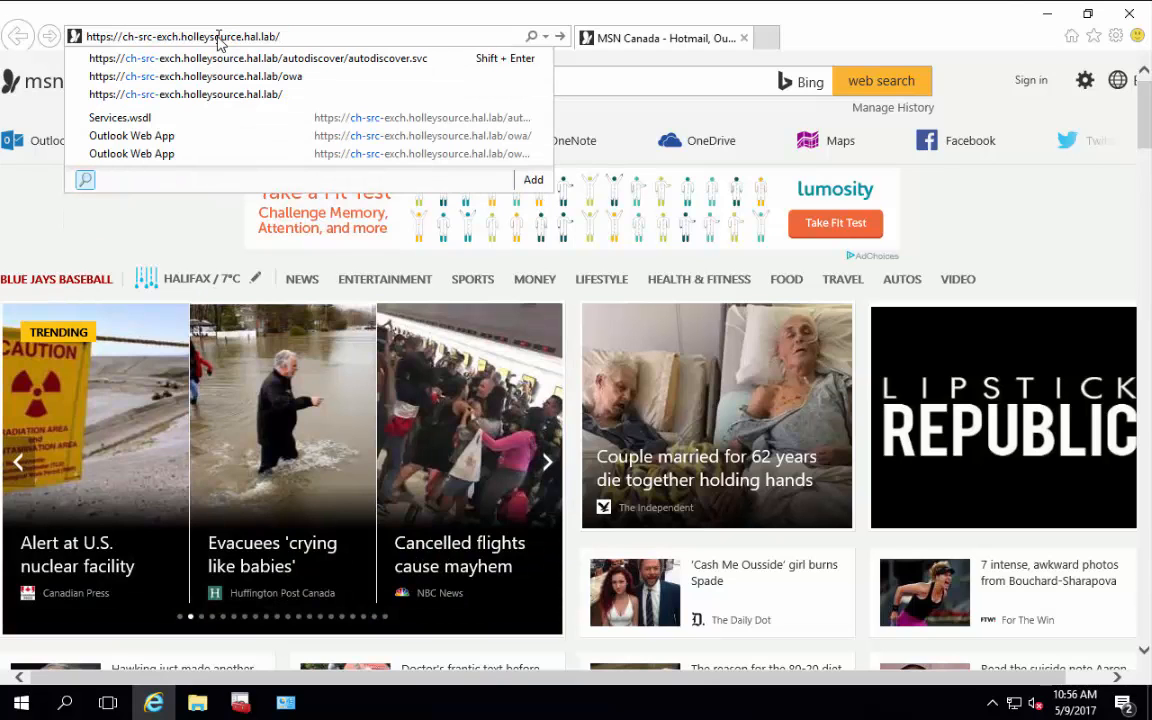
pyautogui.write('owa')
pyautogui.press('Return')
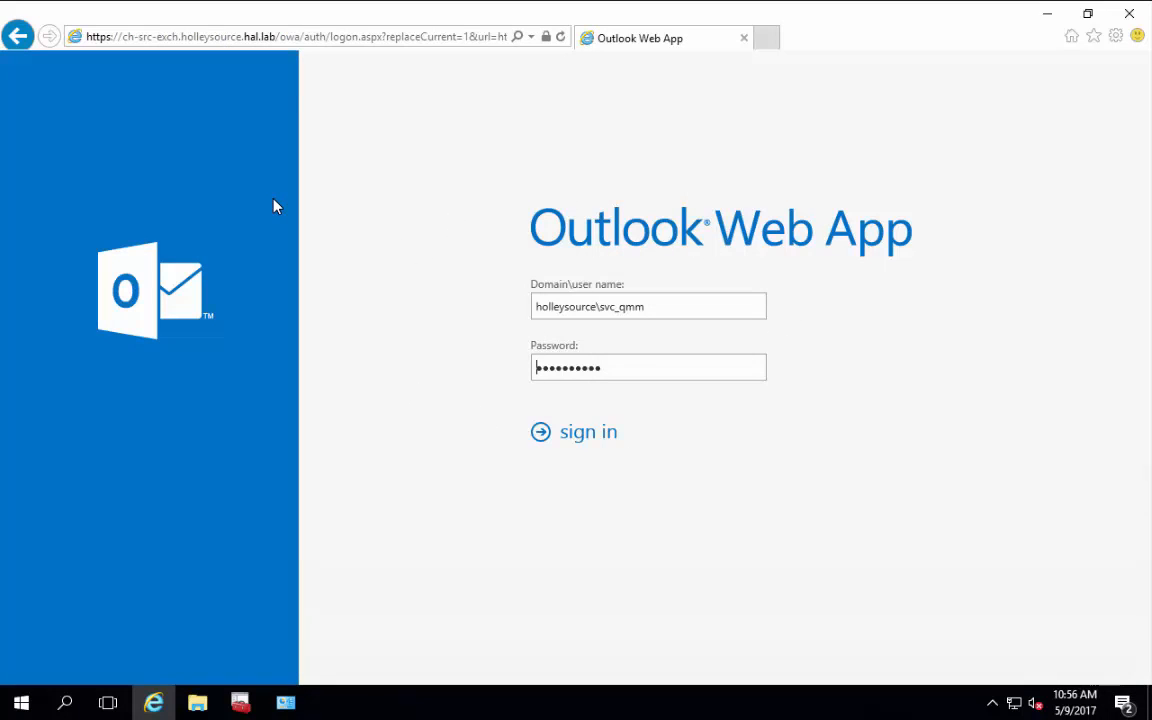
pyautogui.click(1129, 13)
pyautogui.click(243, 704)
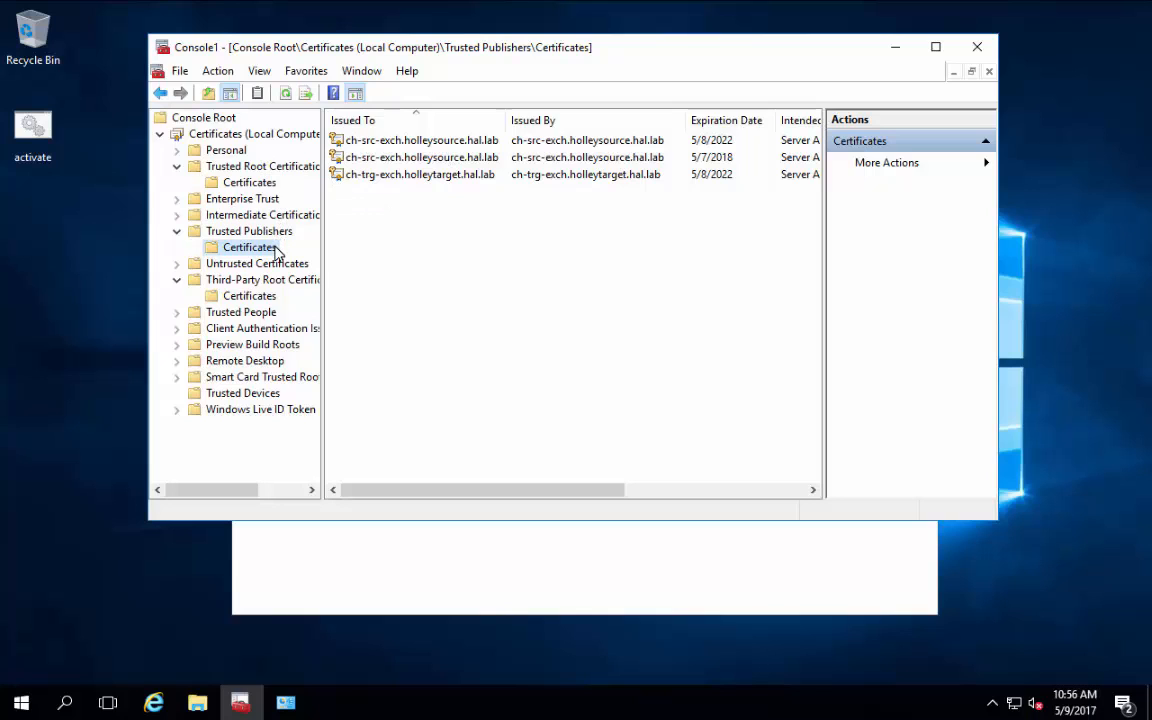
# Step: Launch Outlook 2013 from the Start menu using the MMEX_PFSA profile
pyautogui.click(22, 703)
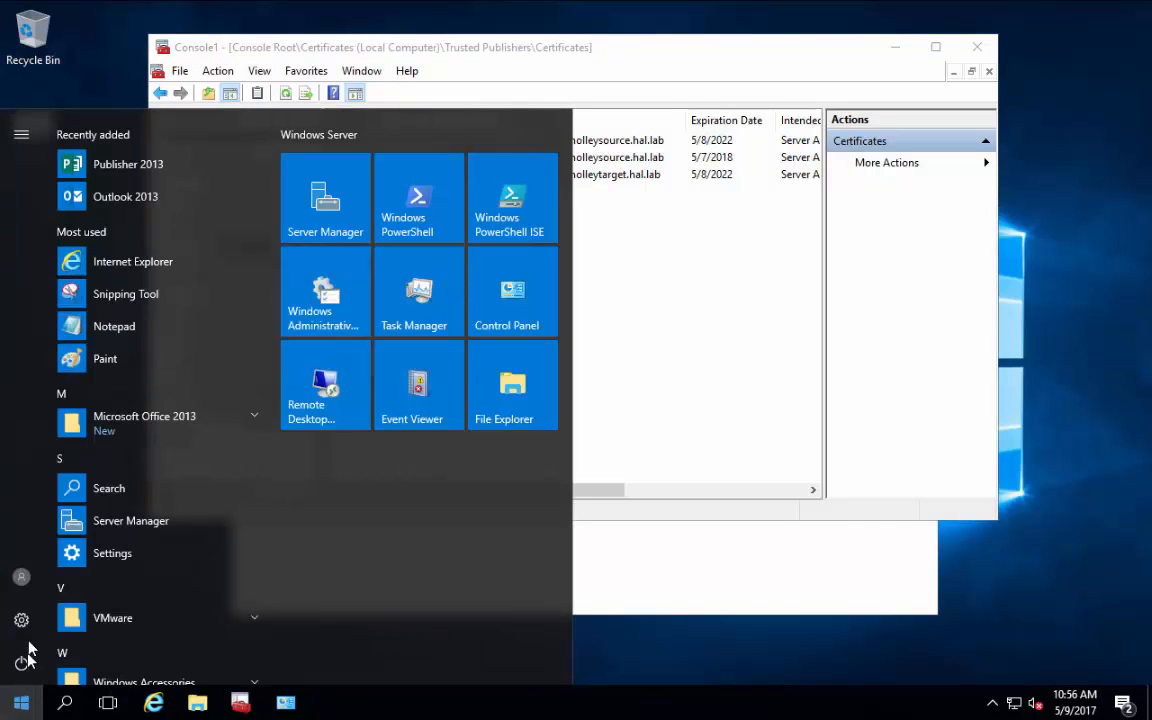
pyautogui.click(128, 430)
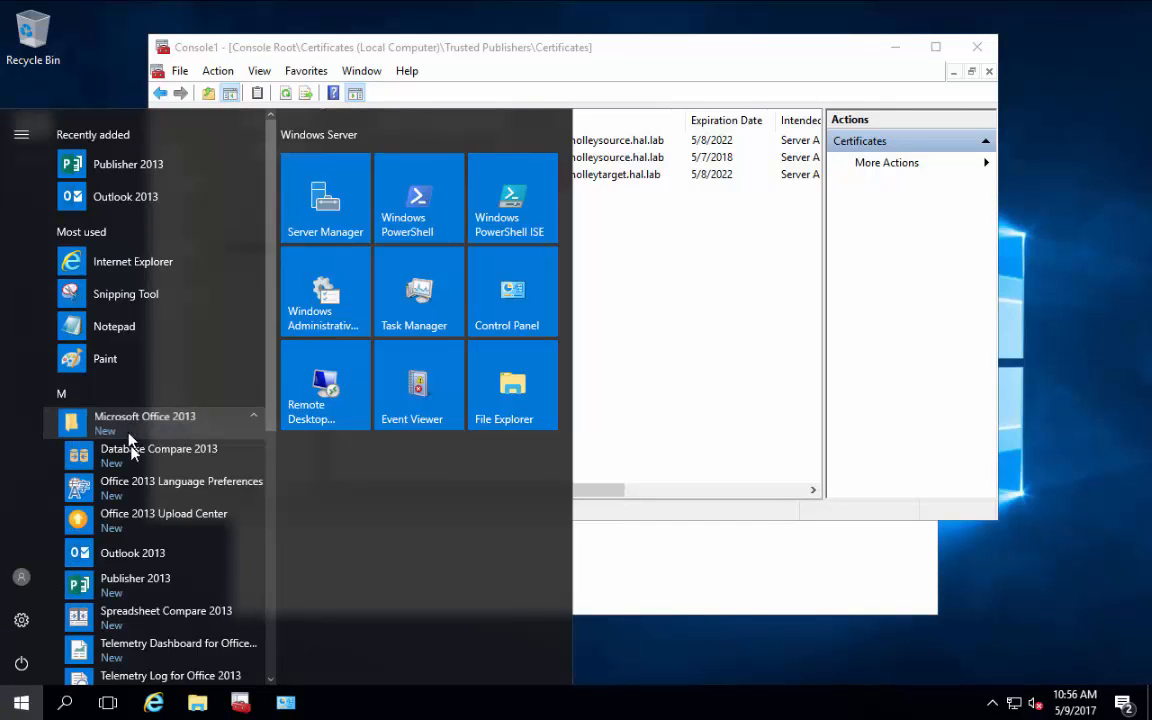
pyautogui.click(130, 556)
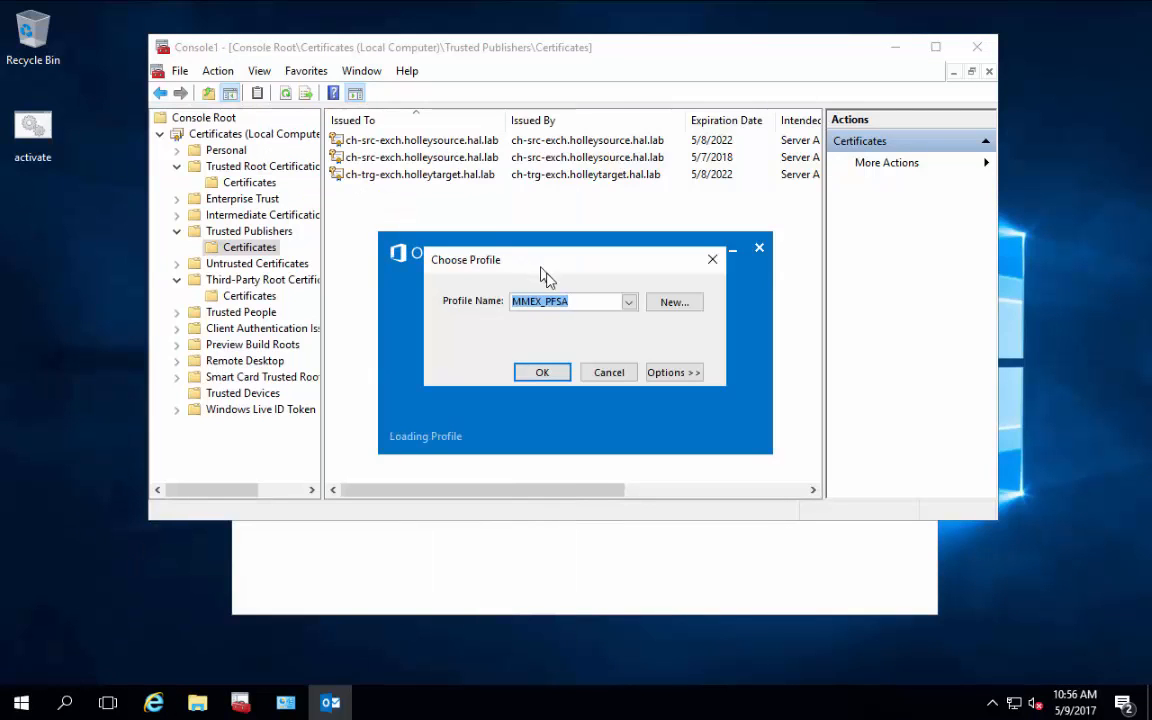
pyautogui.click(552, 372)
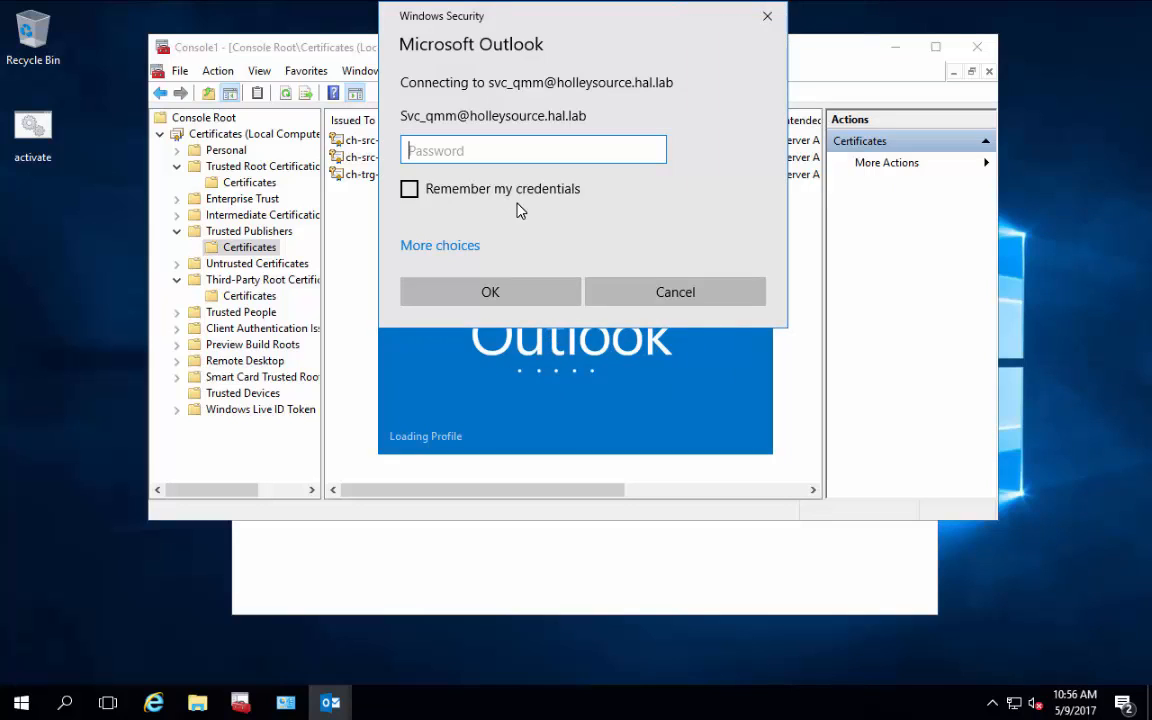
# Step: Enter the account password to connect online to Exchange, then close Outlook
pyautogui.write('***********')
pyautogui.press('Tab')
pyautogui.press('Return')
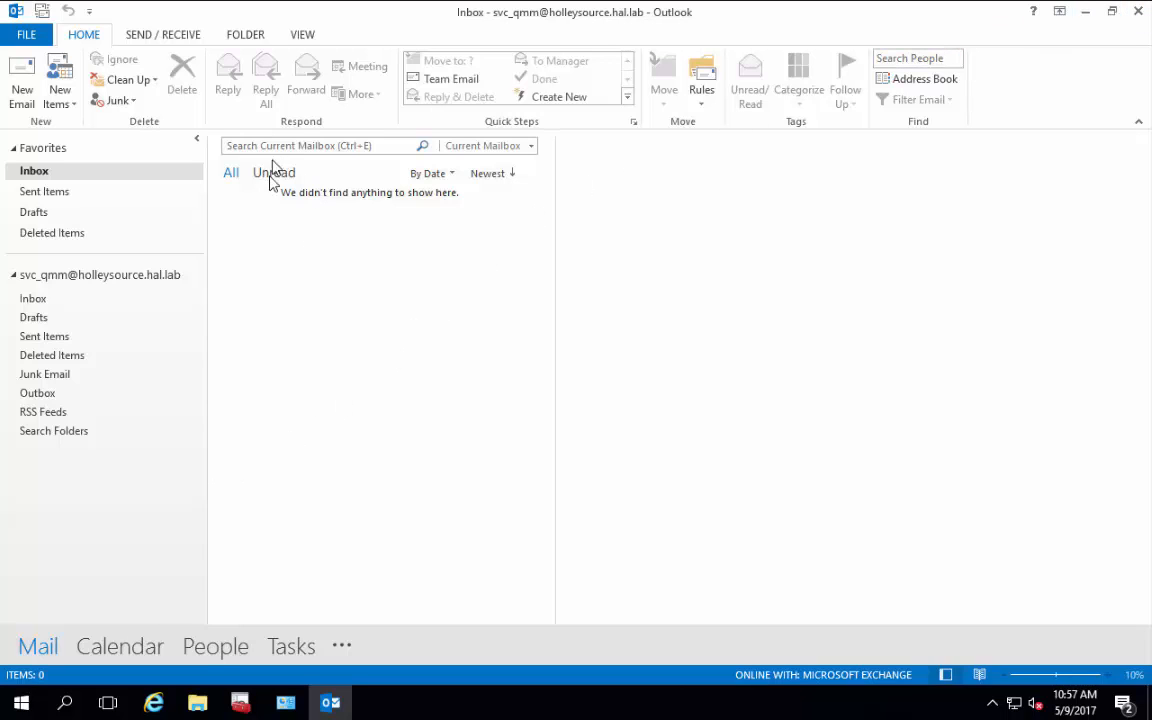
pyautogui.click(1137, 12)
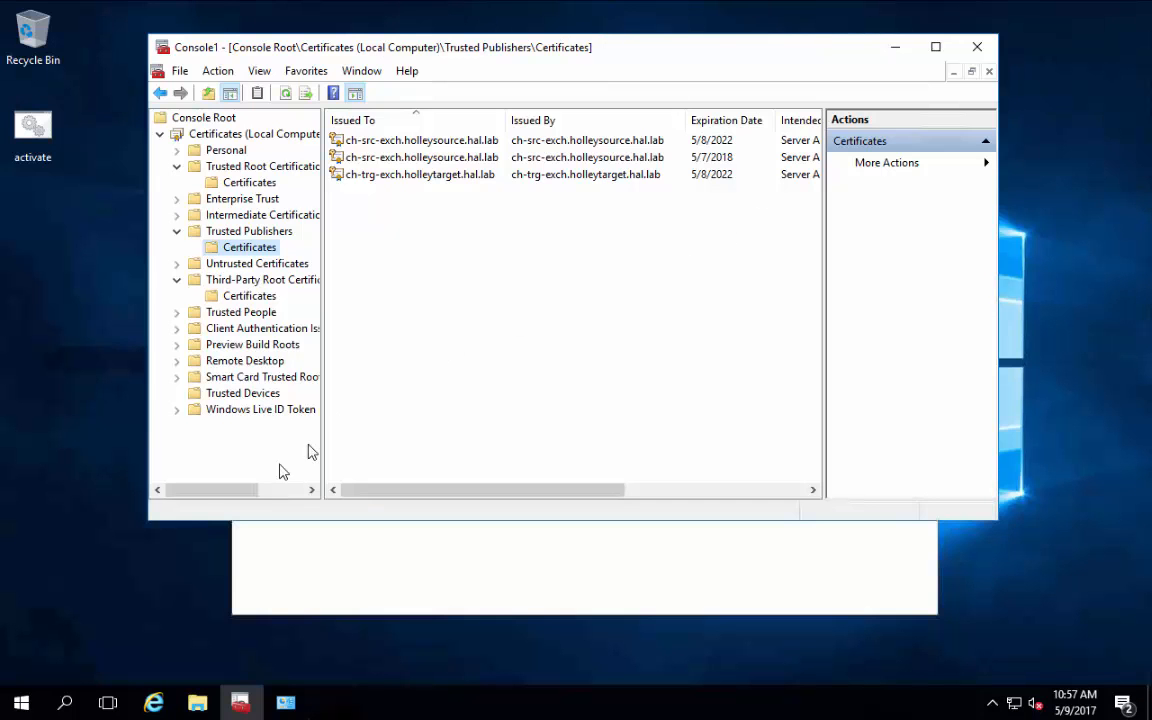
# Step: Start Outlook 2013 with the MMEX_PFTA profile, verify the empty target Inbox, then close Outlook
pyautogui.click(21, 702)
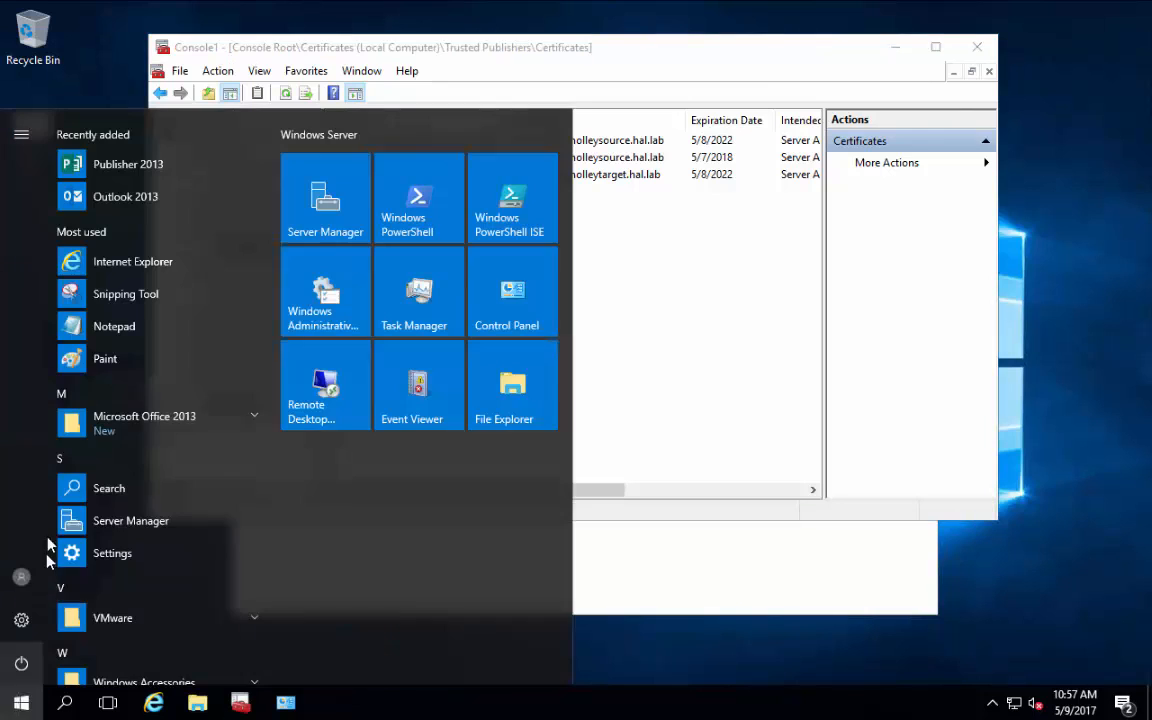
pyautogui.click(112, 426)
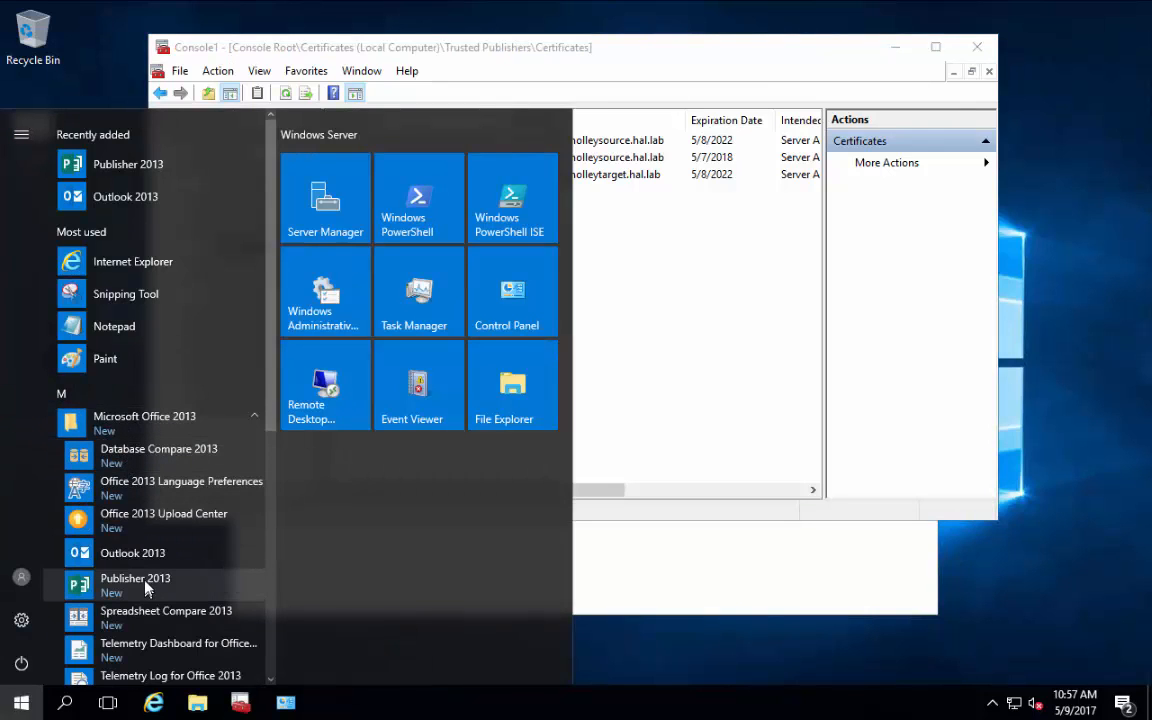
pyautogui.click(133, 553)
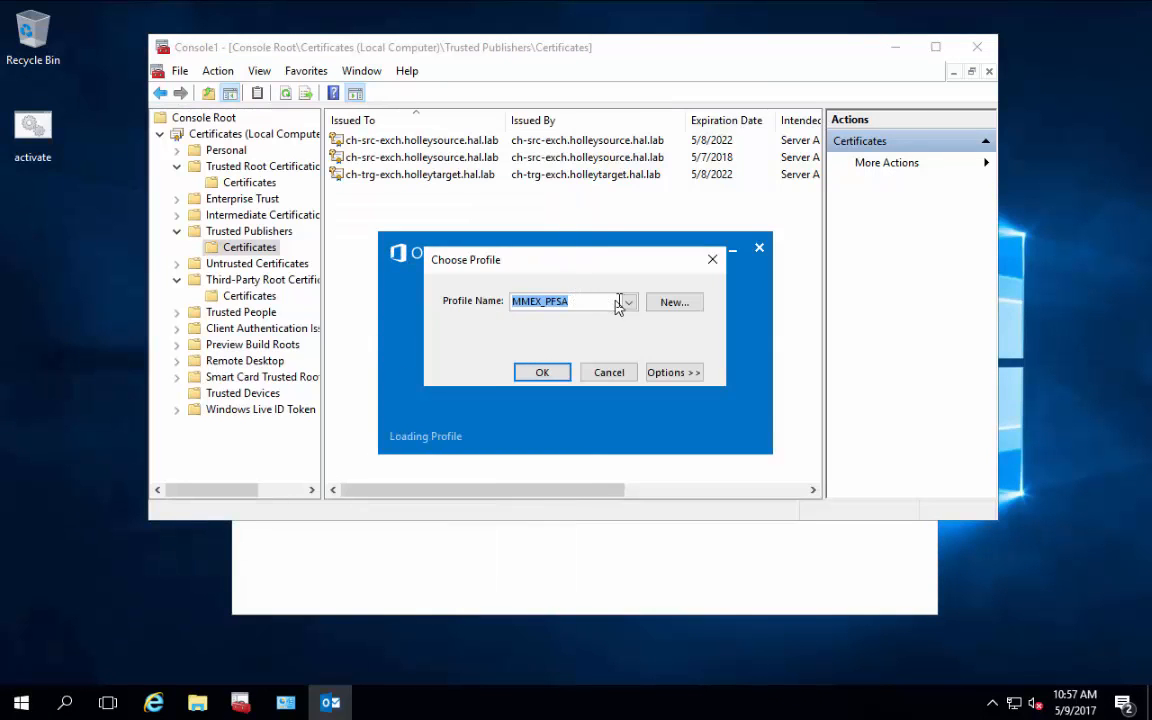
pyautogui.click(628, 301)
pyautogui.click(613, 331)
pyautogui.click(543, 372)
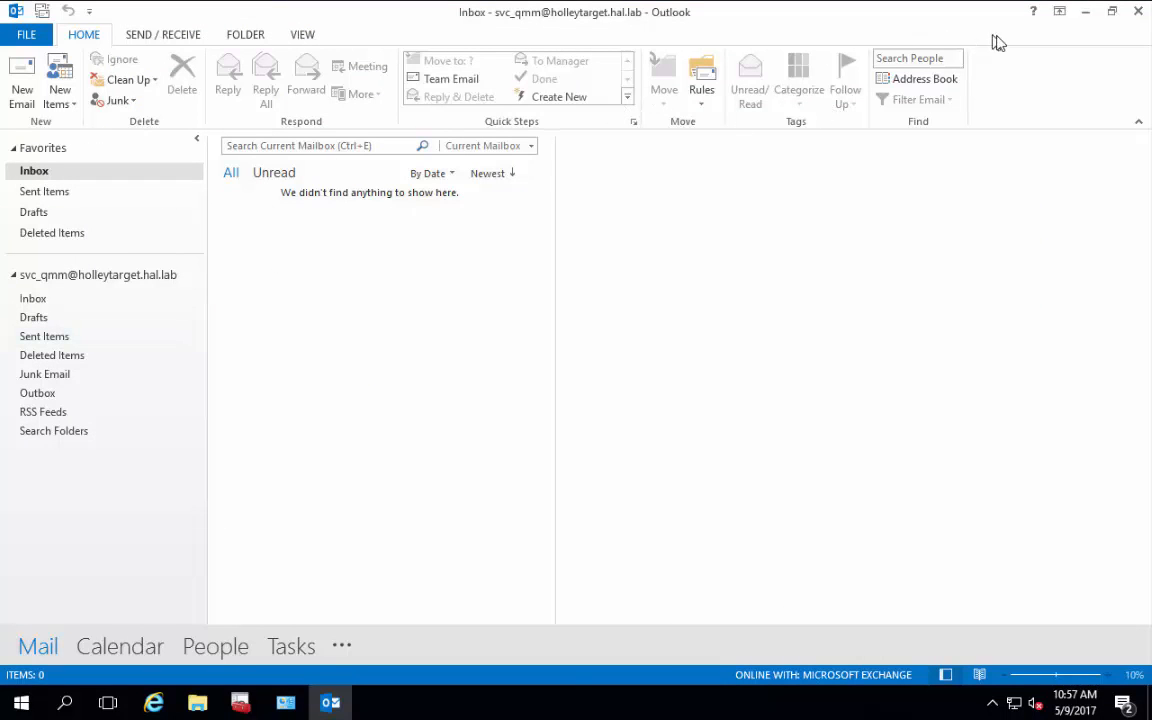
pyautogui.click(1138, 11)
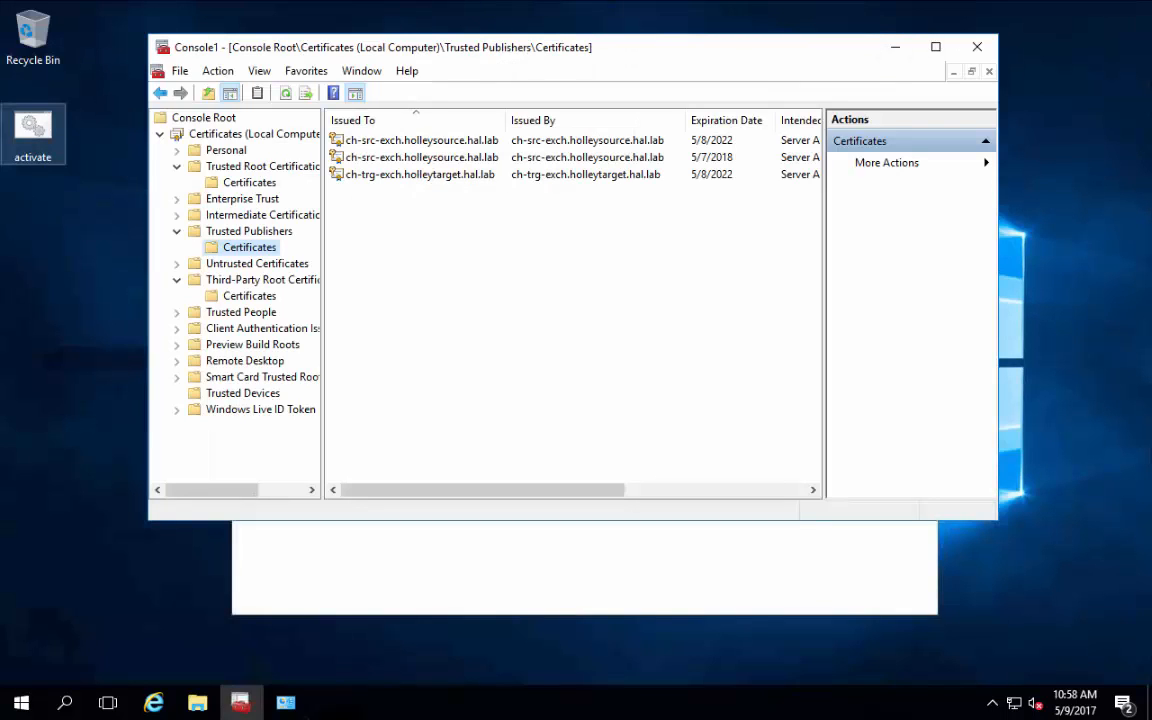